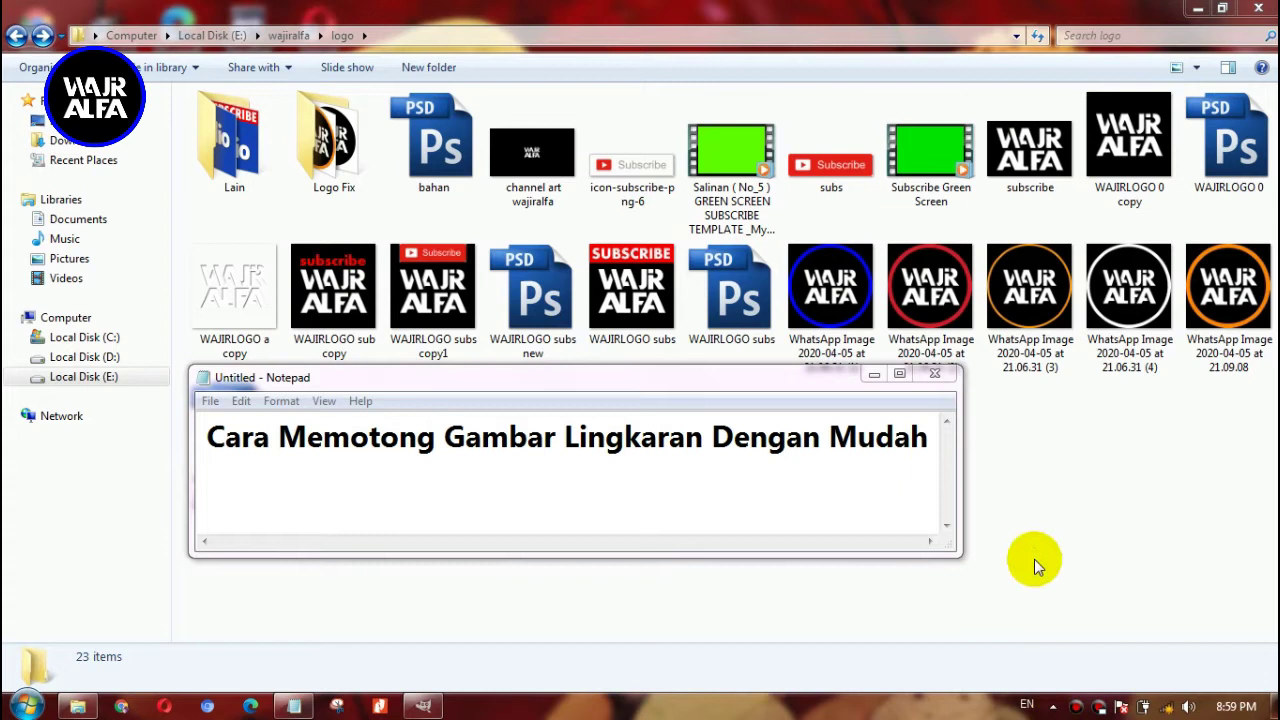
Step: Keep the current color scheme without further messages, and view the blue-ringed "WhatsApp Image 2020-04-05 at 21.06.31 (1)" in Windows Photo Viewer
click(850, 295)
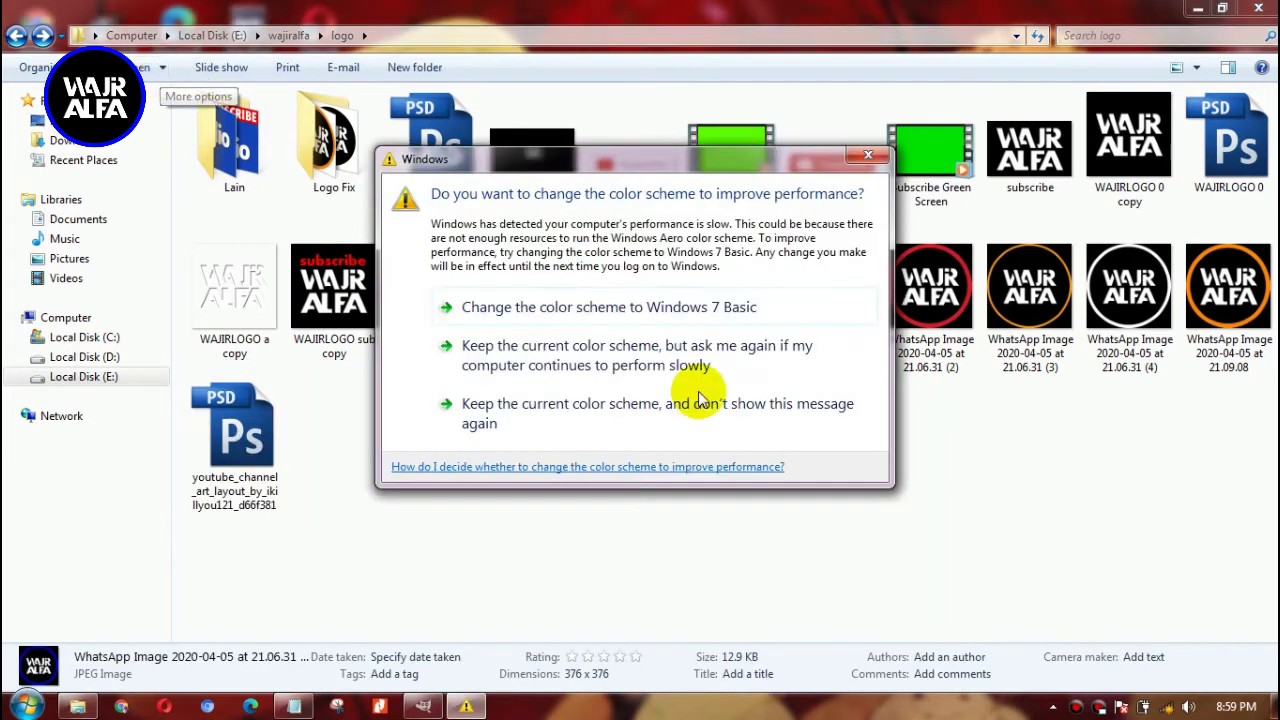
click(590, 403)
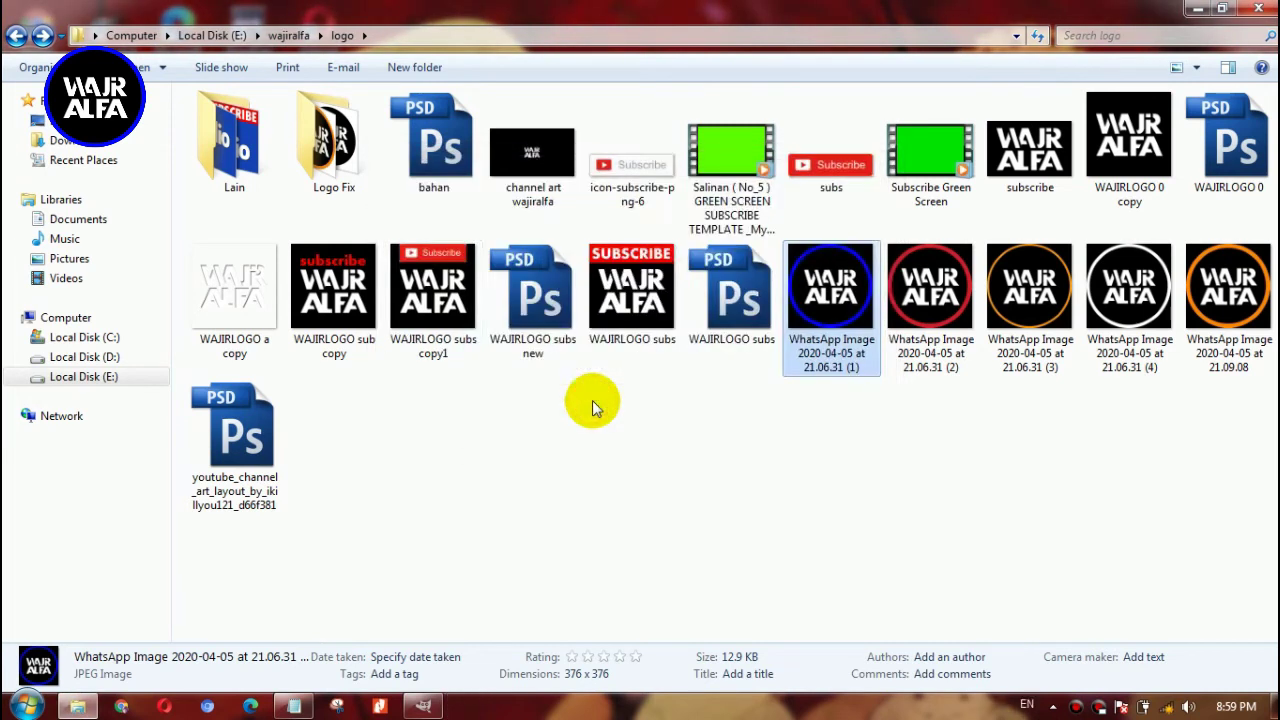
click(765, 476)
click(840, 335)
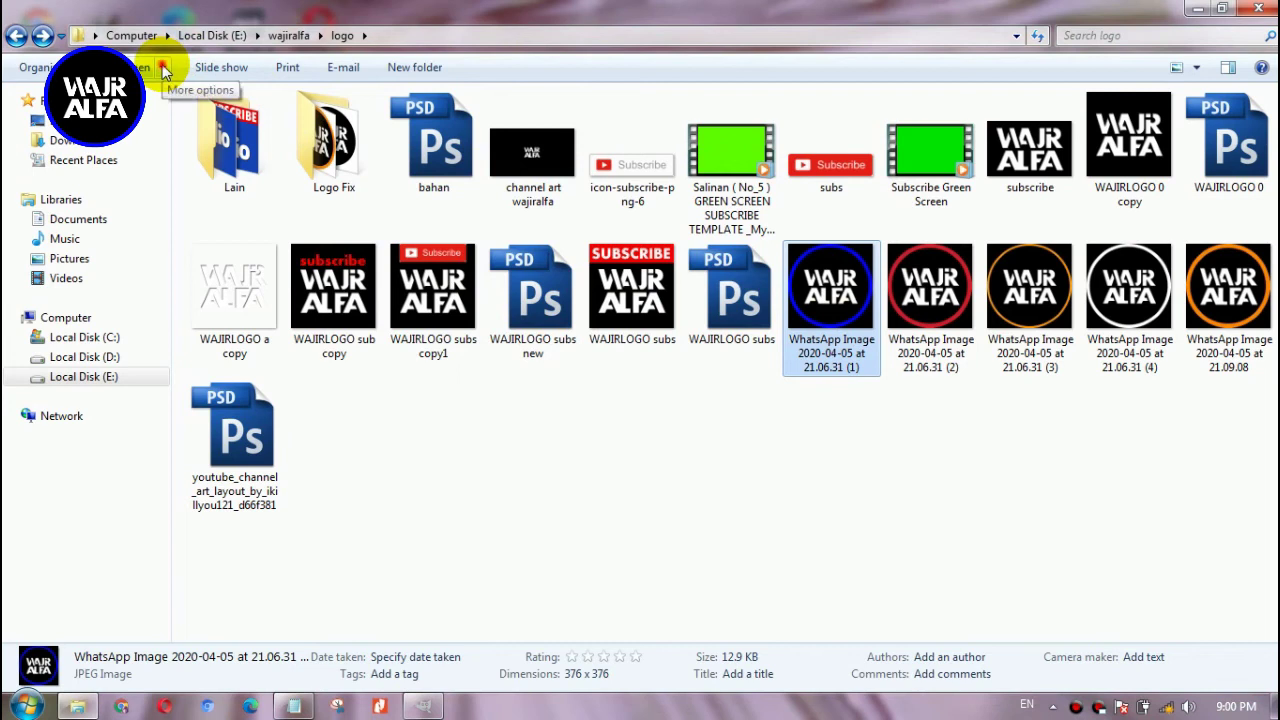
click(163, 67)
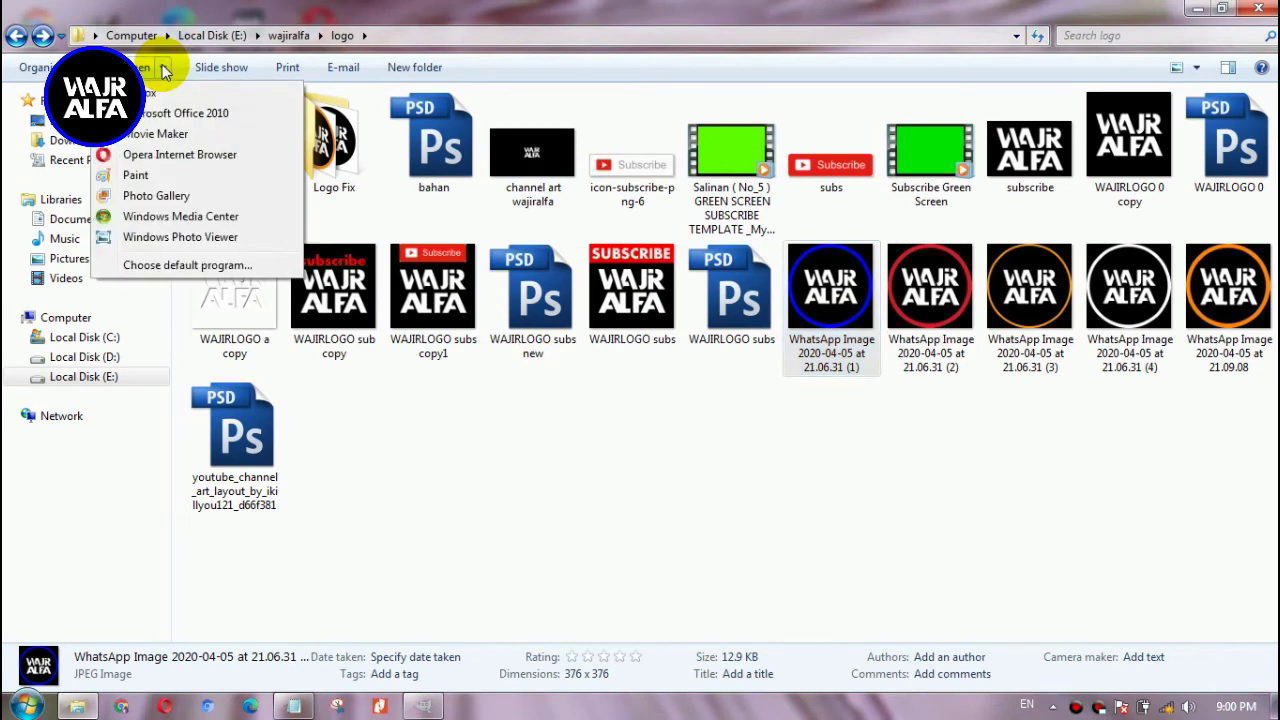
click(182, 238)
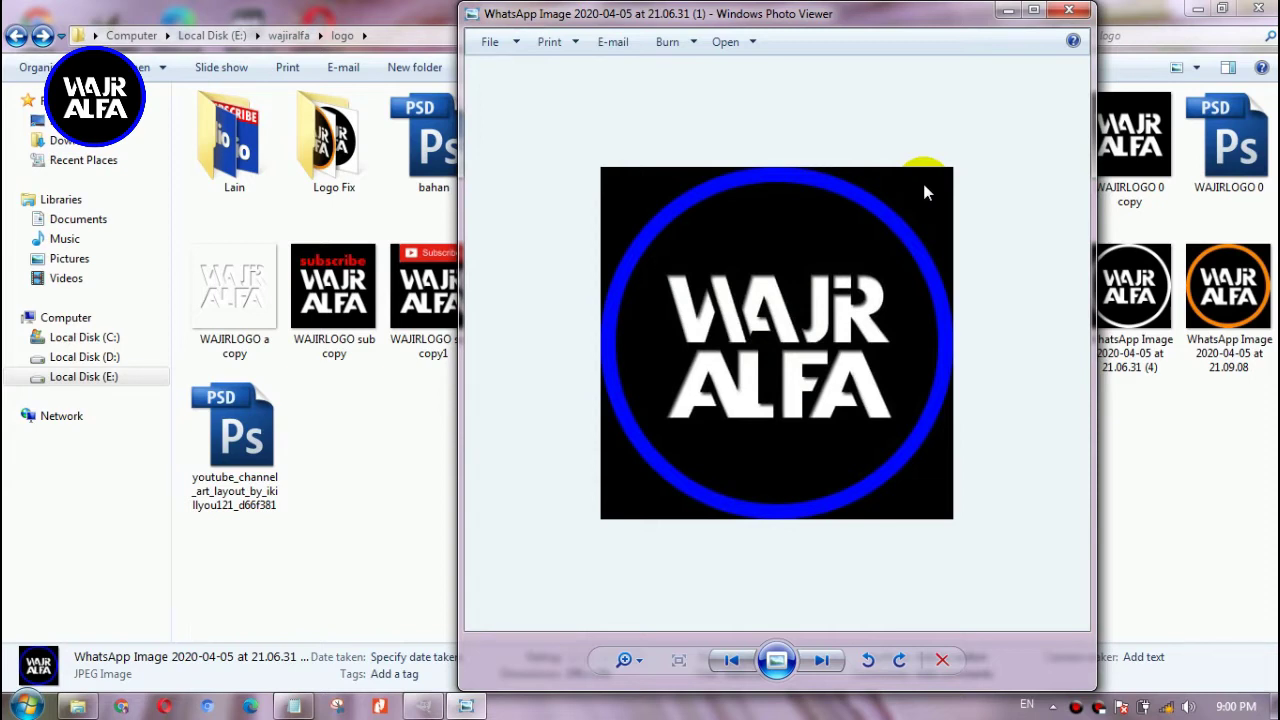
click(1062, 11)
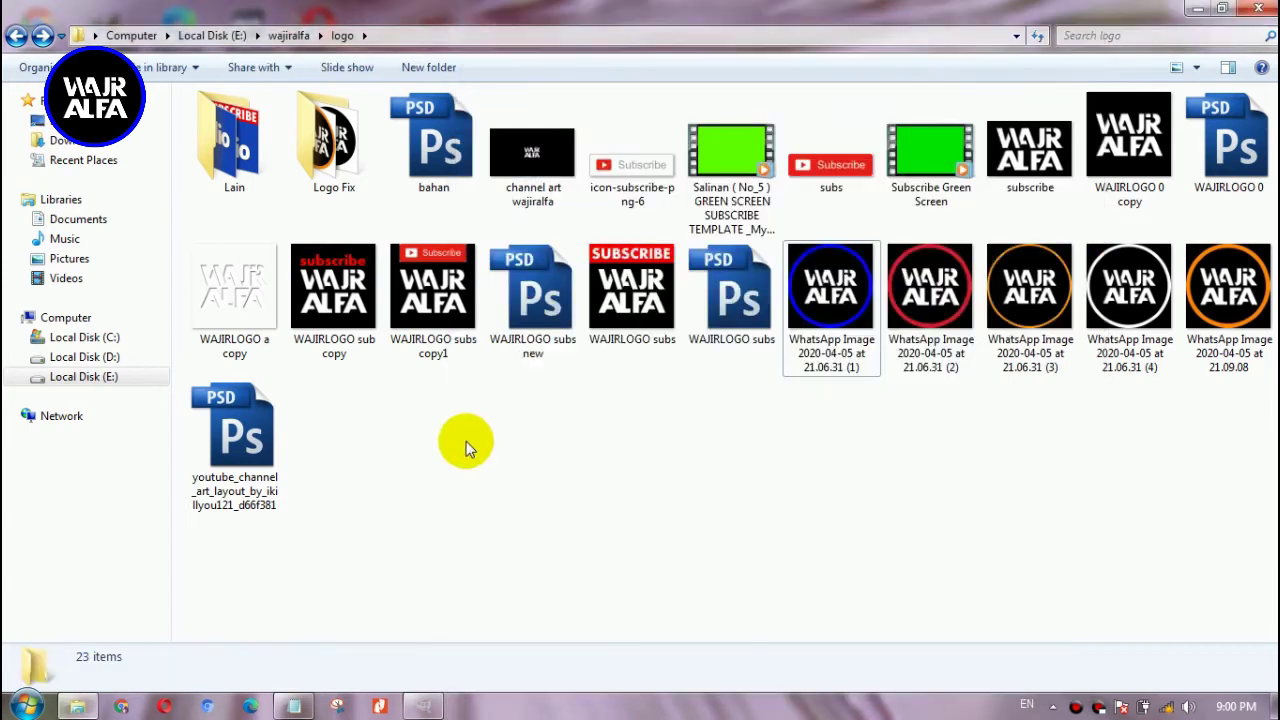
Step: Open the Logo Fix folder and preview the circular cut-out image "wajiralfa youtube logo1"
double_click(333, 178)
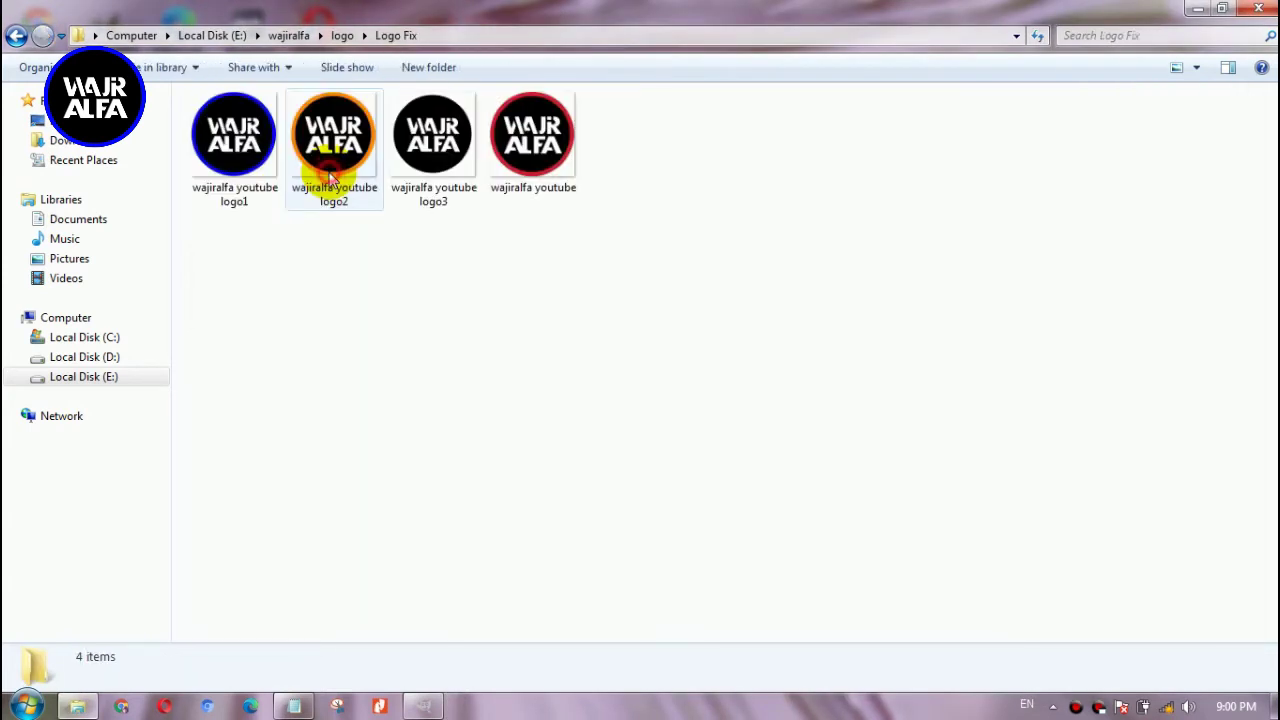
click(228, 135)
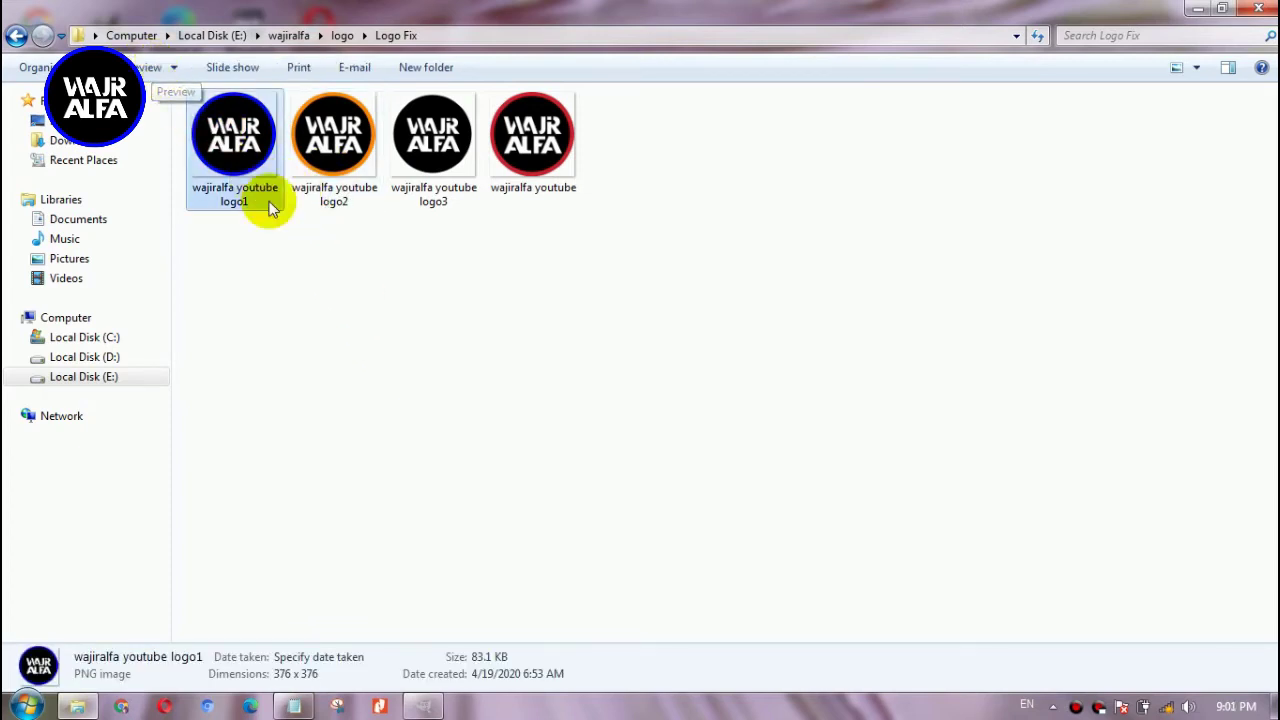
click(344, 320)
click(256, 194)
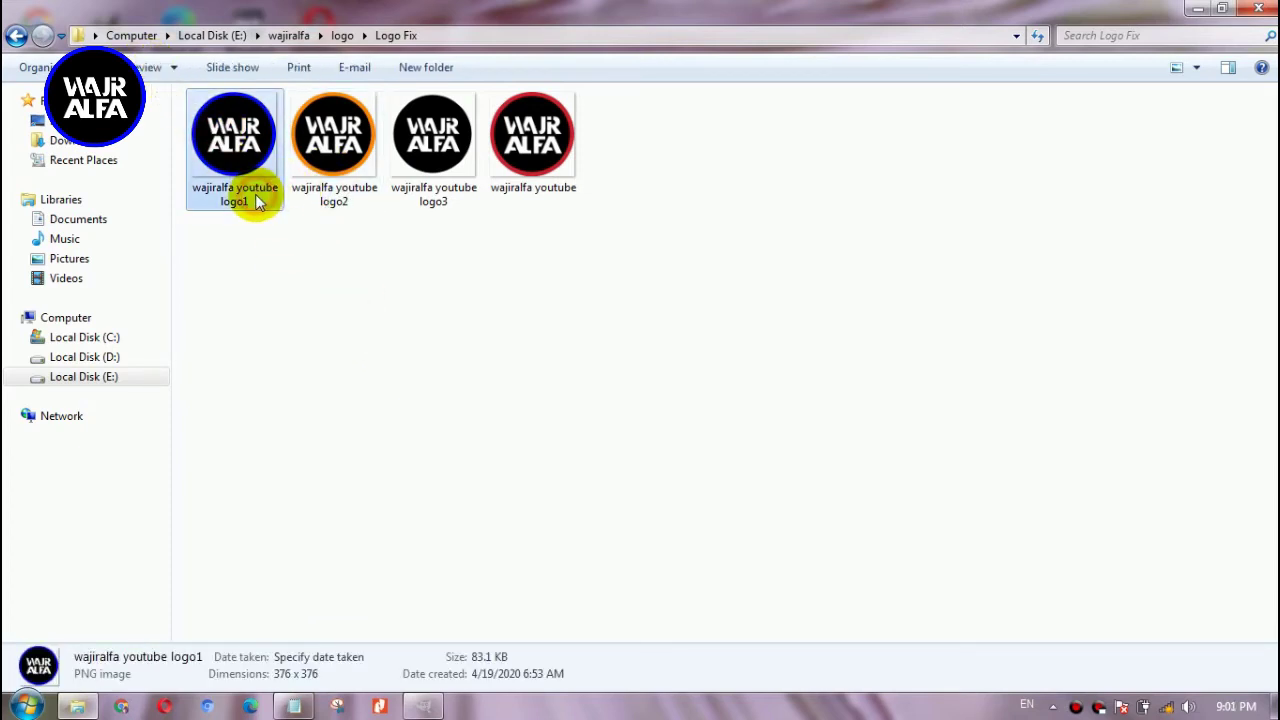
click(150, 67)
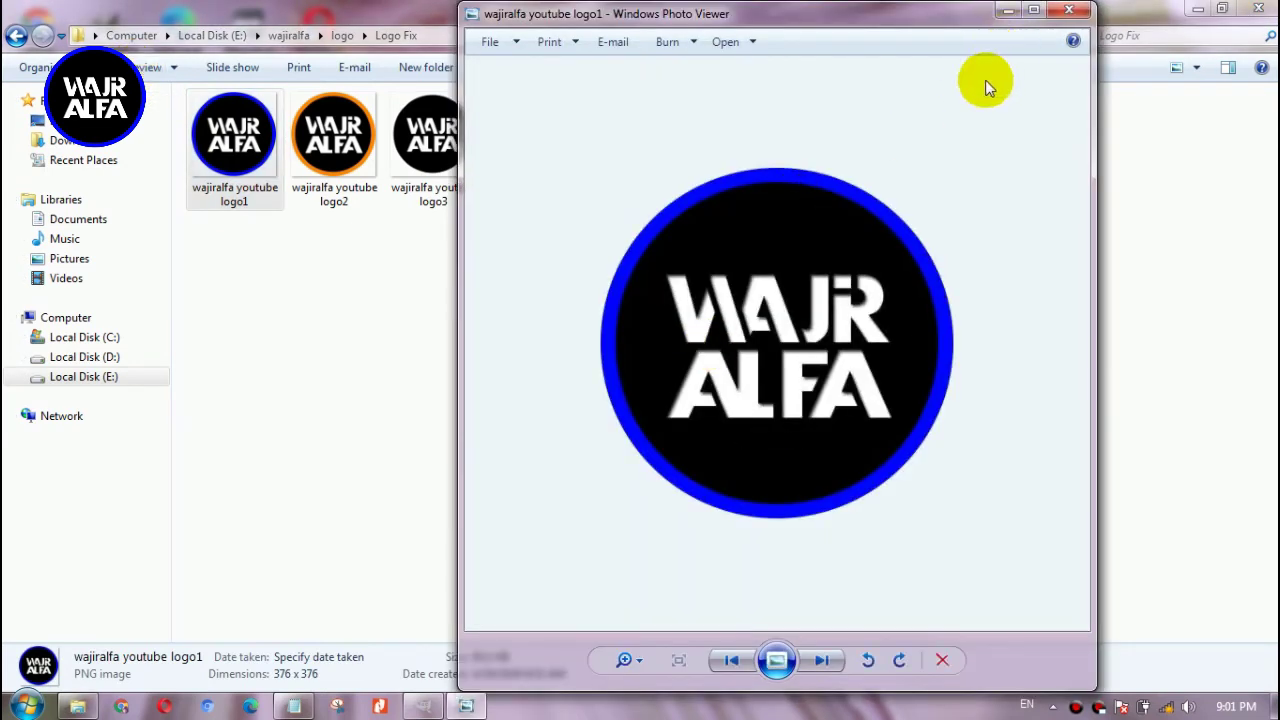
click(1070, 12)
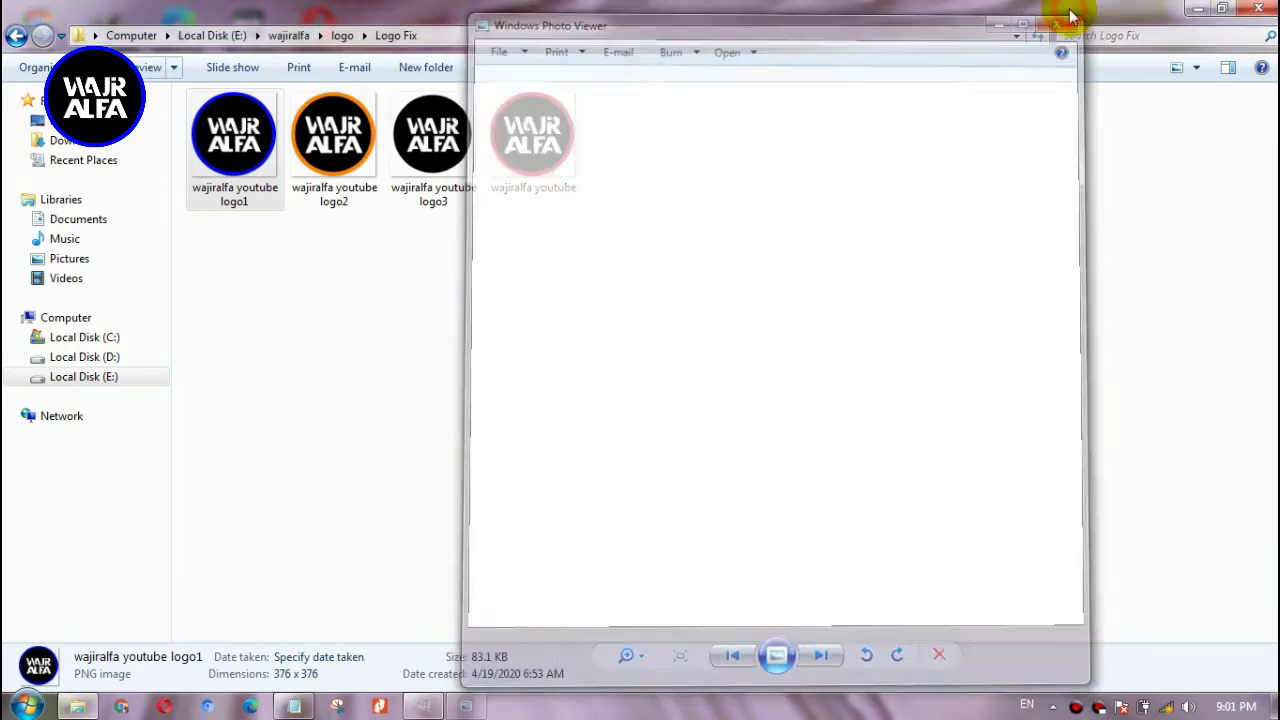
Step: Preview "wajiralfa youtube logo2", "wajiralfa youtube logo3" and "wajiralfa youtube" one after another
click(330, 130)
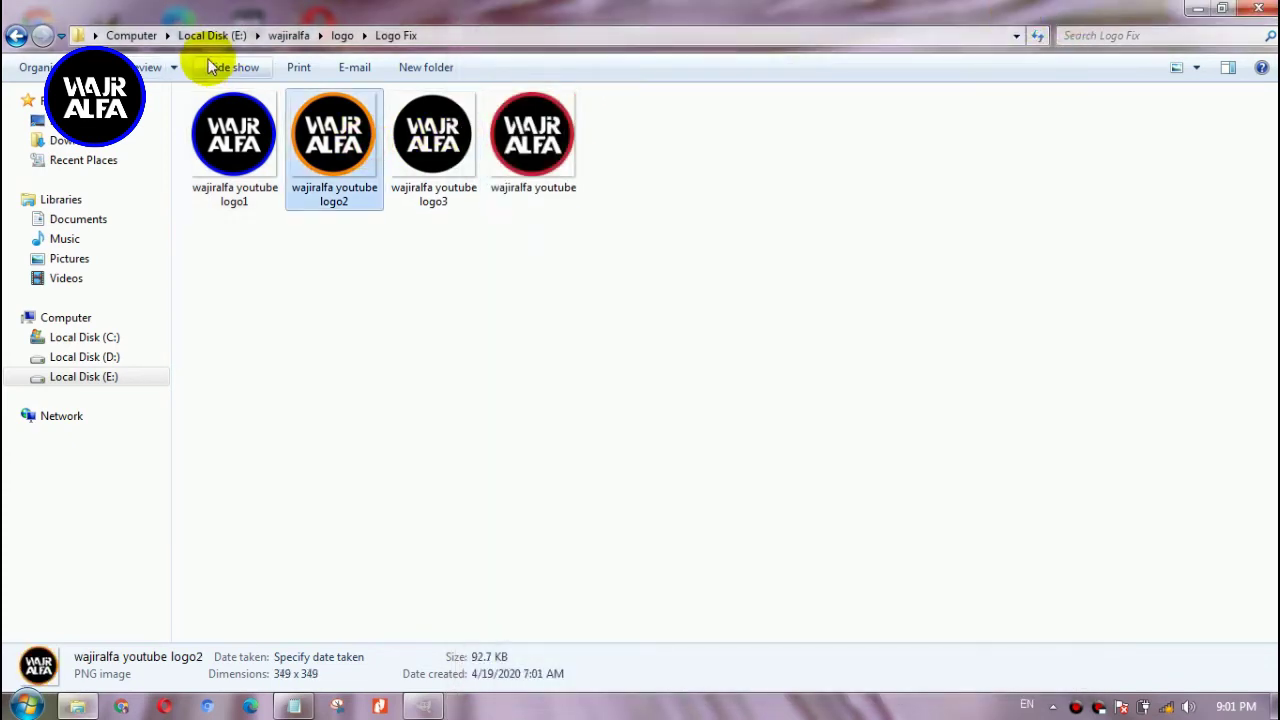
click(150, 67)
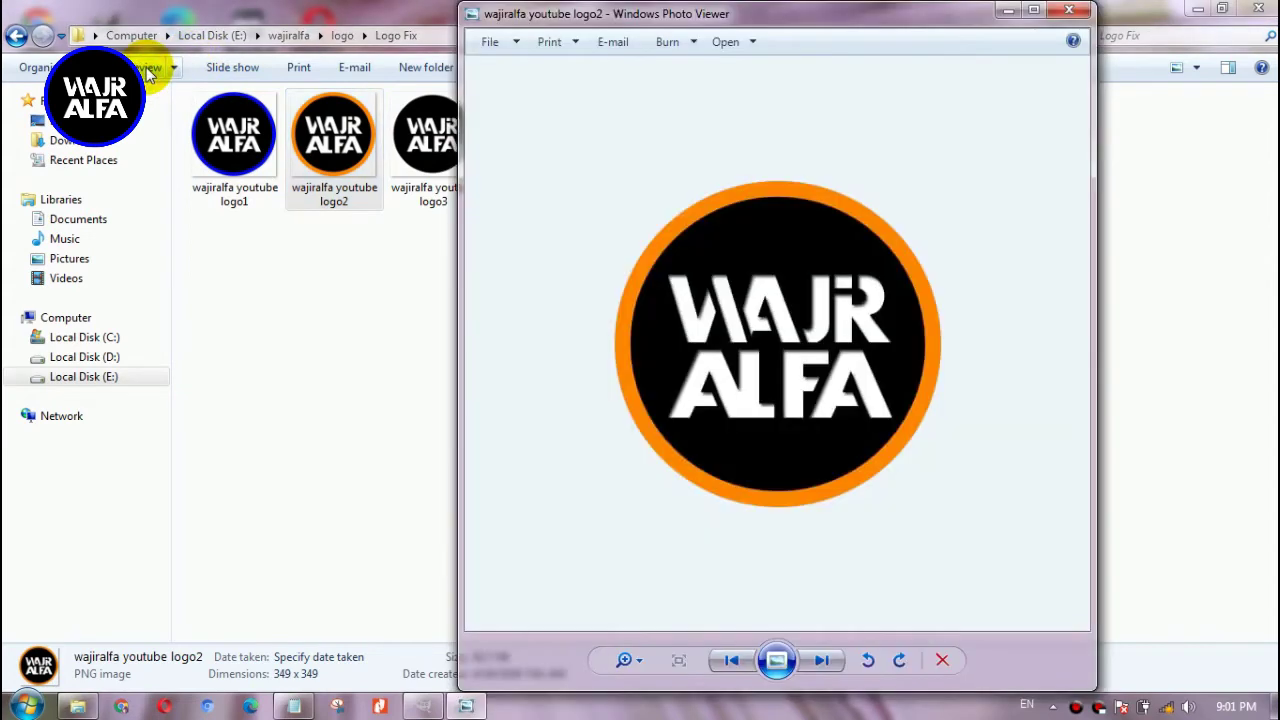
click(818, 659)
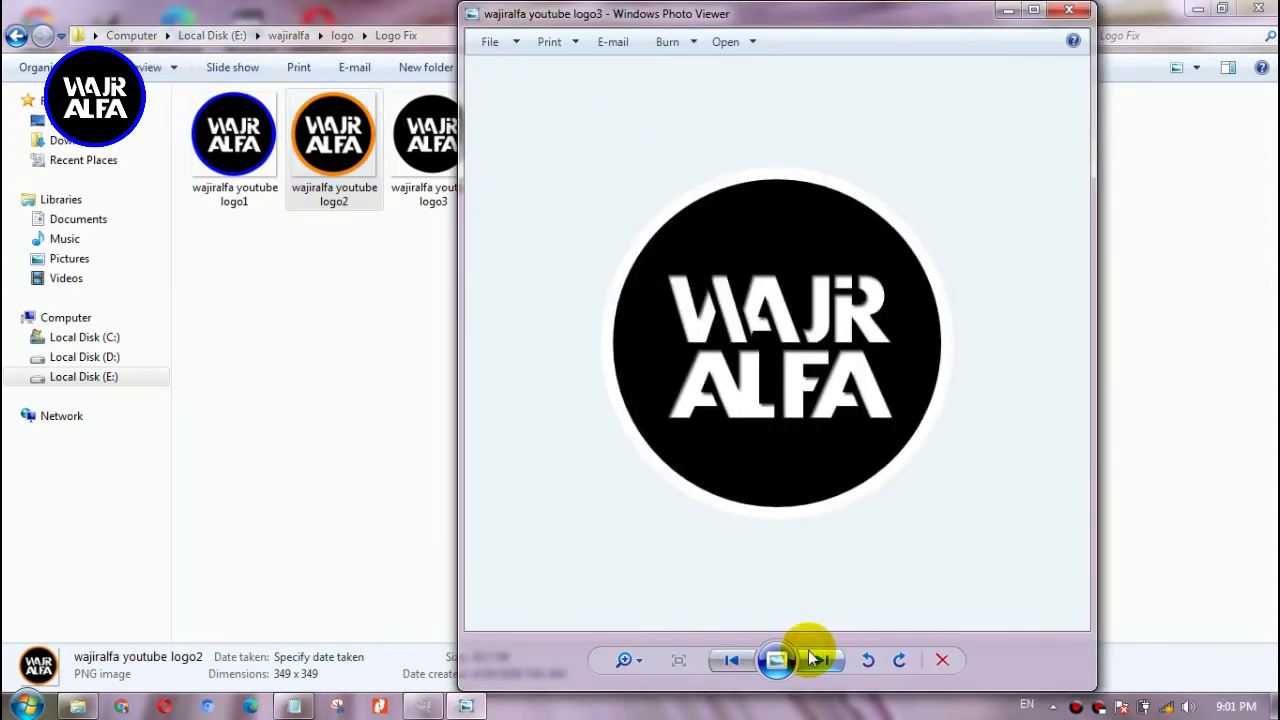
click(818, 659)
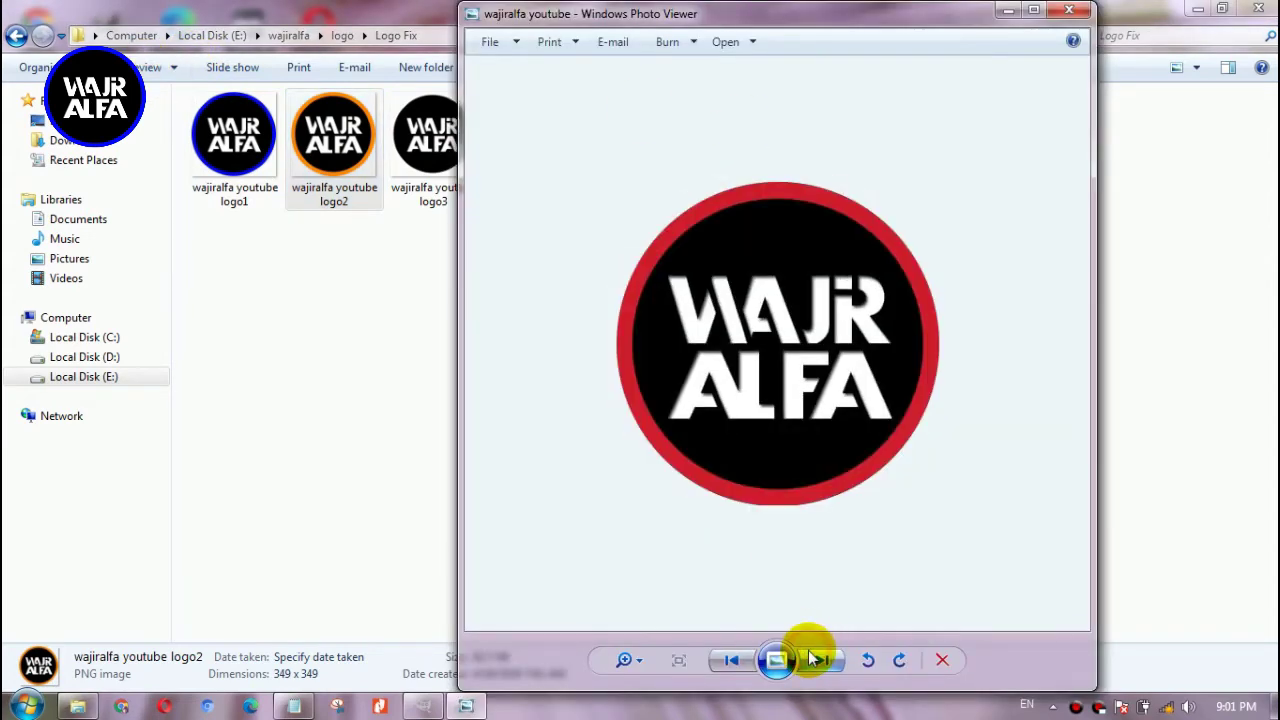
click(1058, 16)
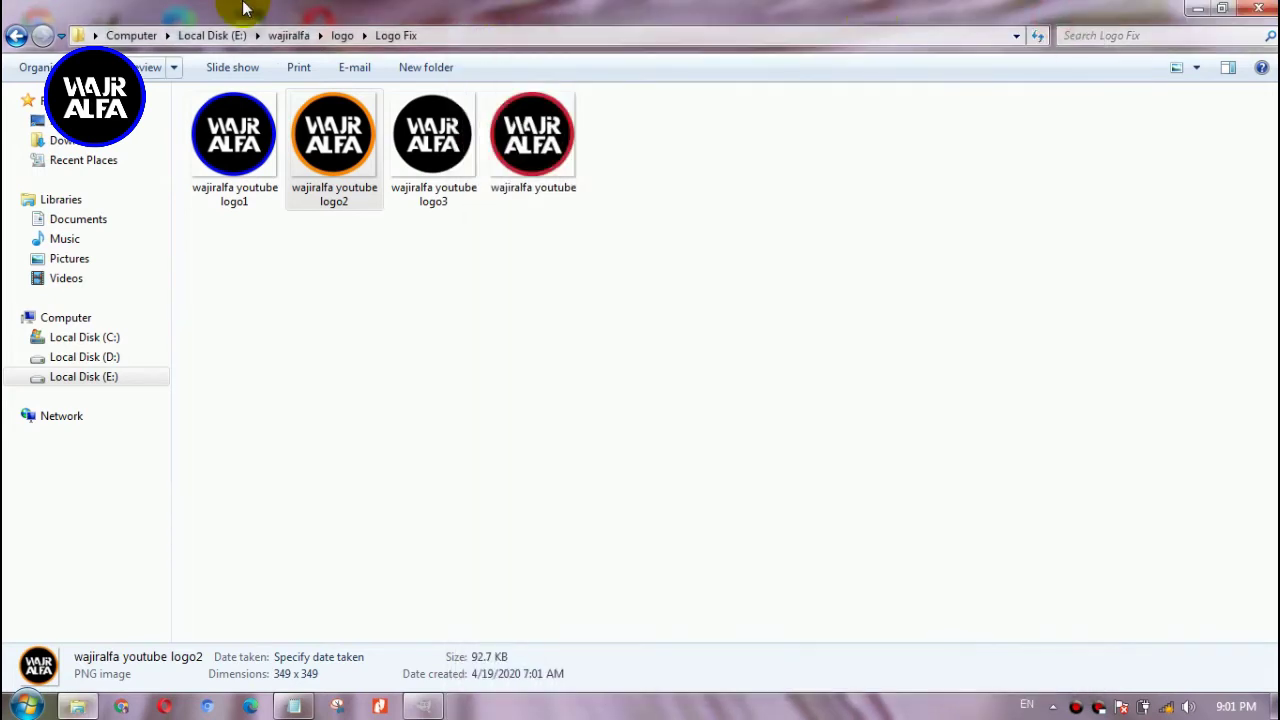
Step: Return to the parent logo folder and point out the blue-ringed source image
click(18, 37)
click(686, 420)
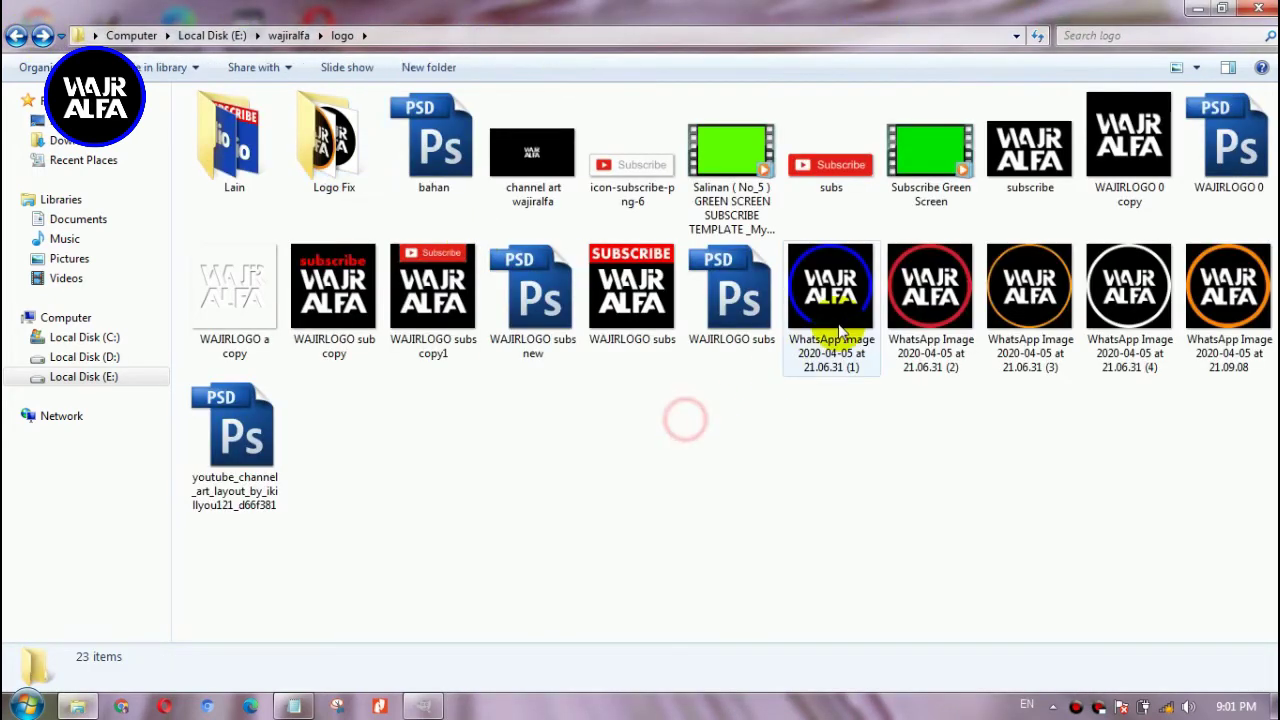
click(840, 330)
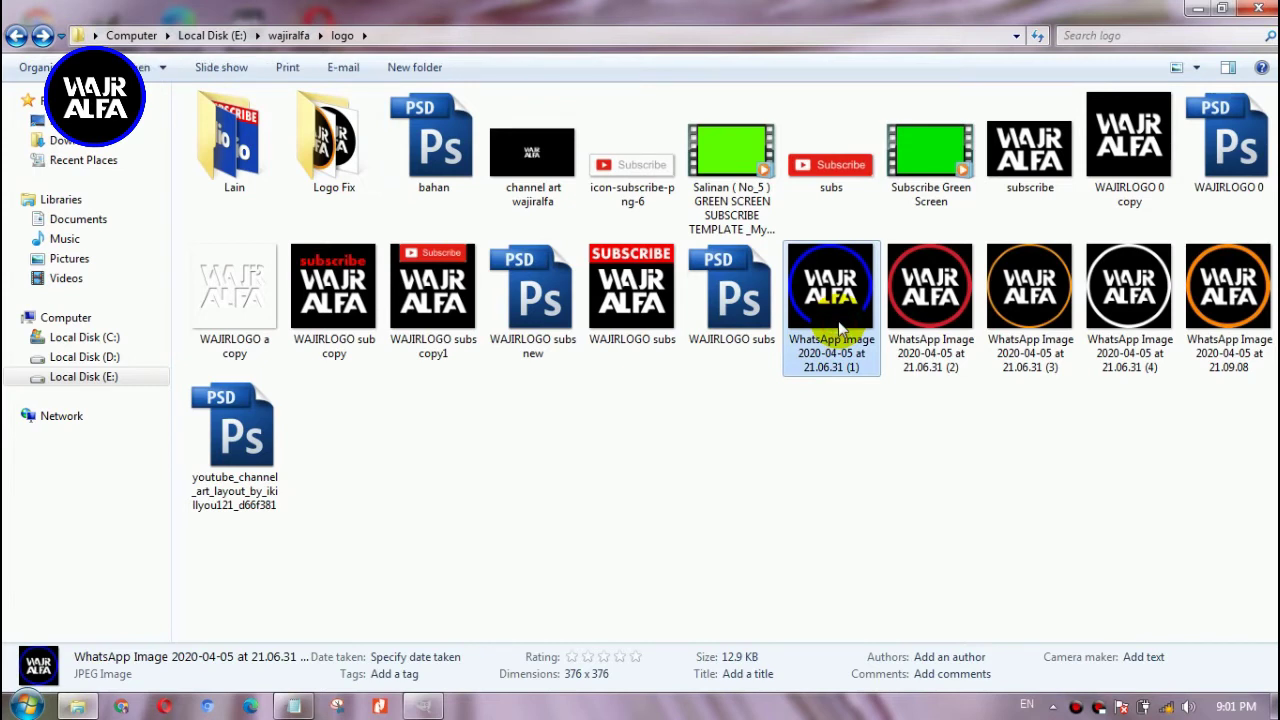
click(803, 447)
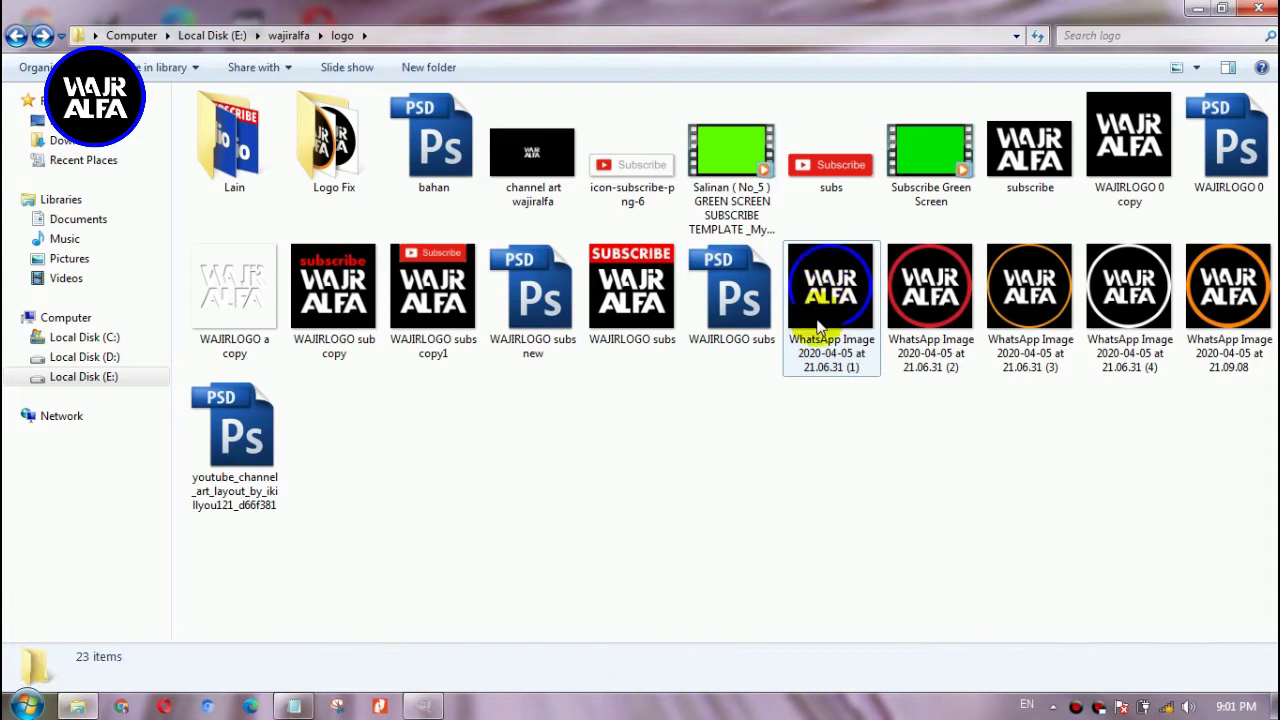
click(761, 582)
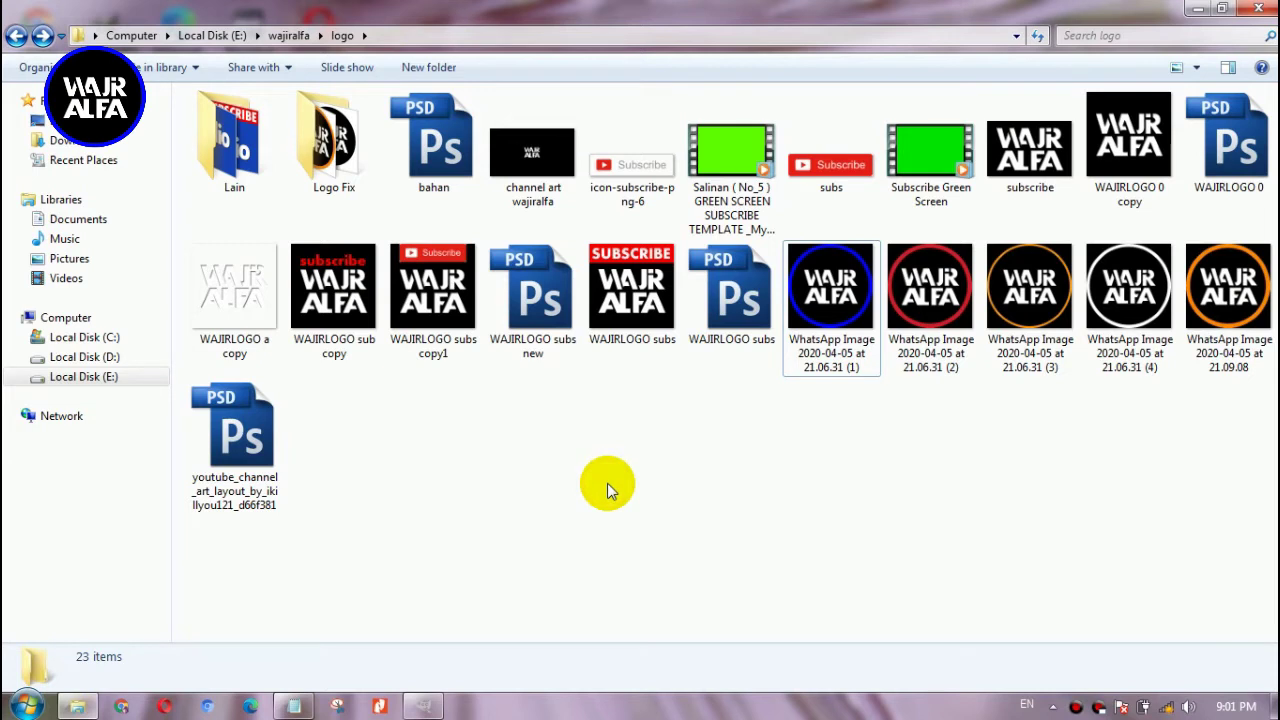
Step: Open the red-ringed "WhatsApp Image 2020-04-05 at 21.06.31 (2)" from the logo folder in GIMP
click(425, 706)
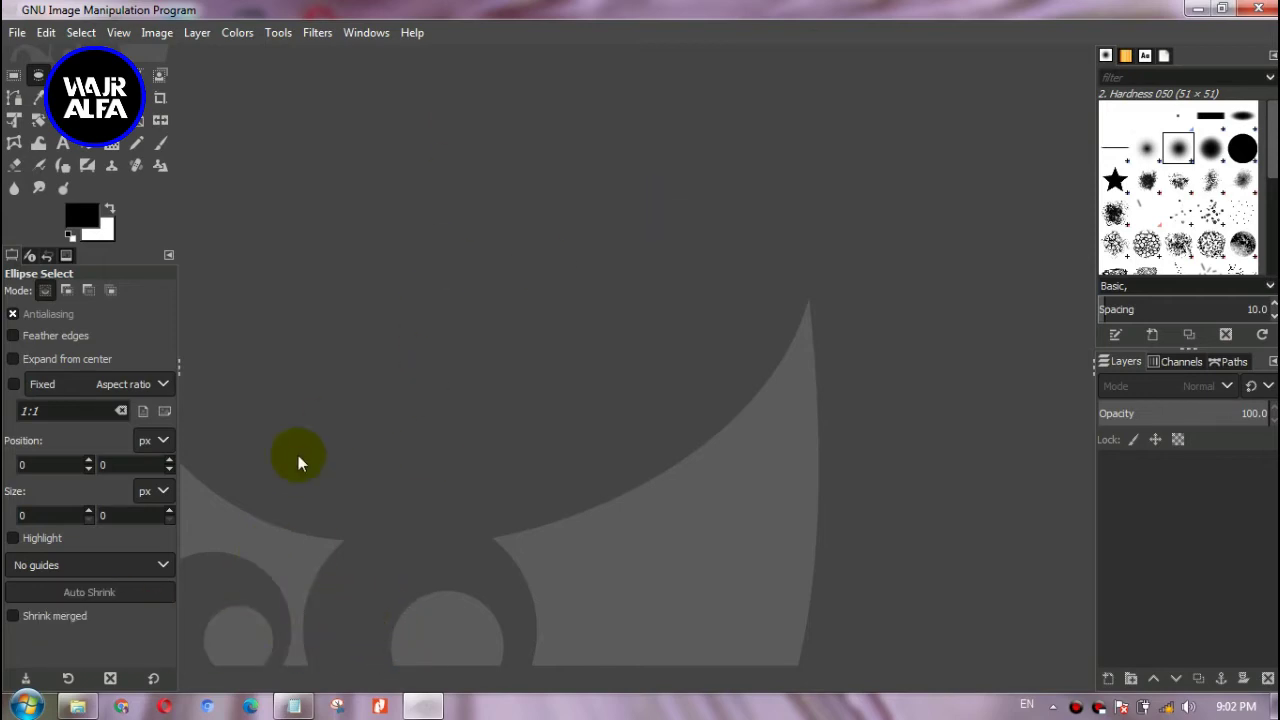
click(83, 708)
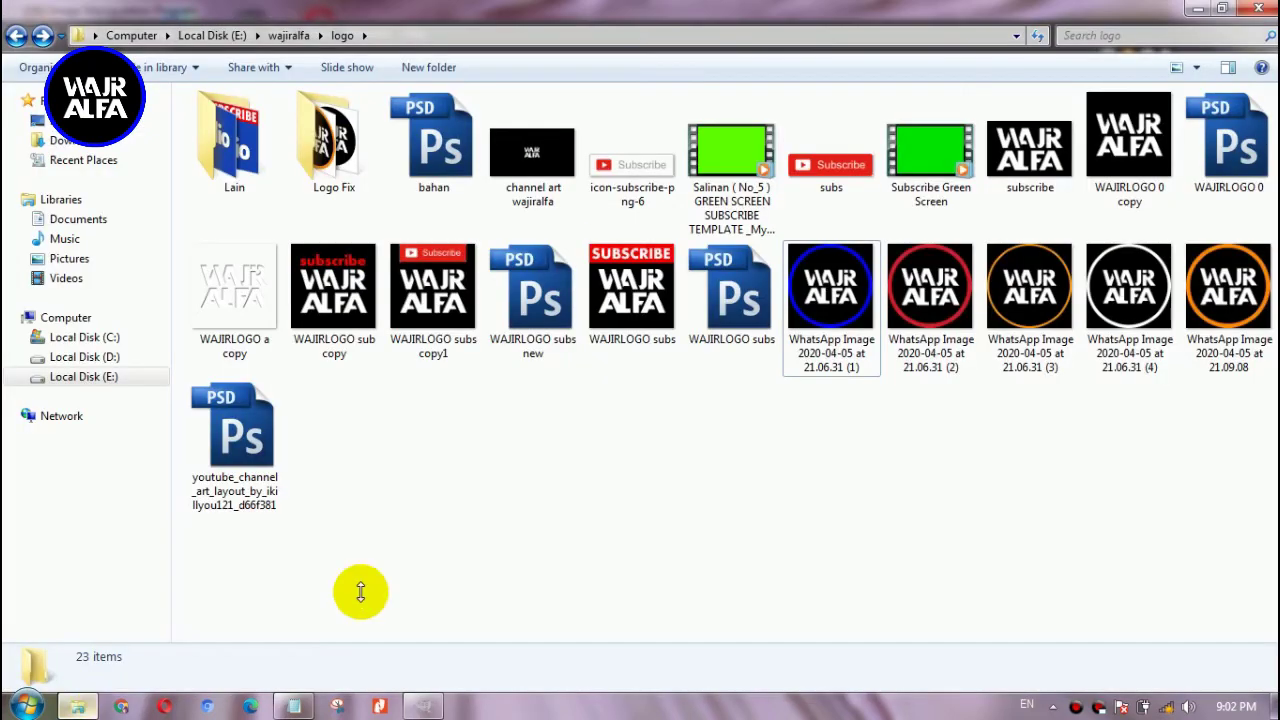
click(838, 285)
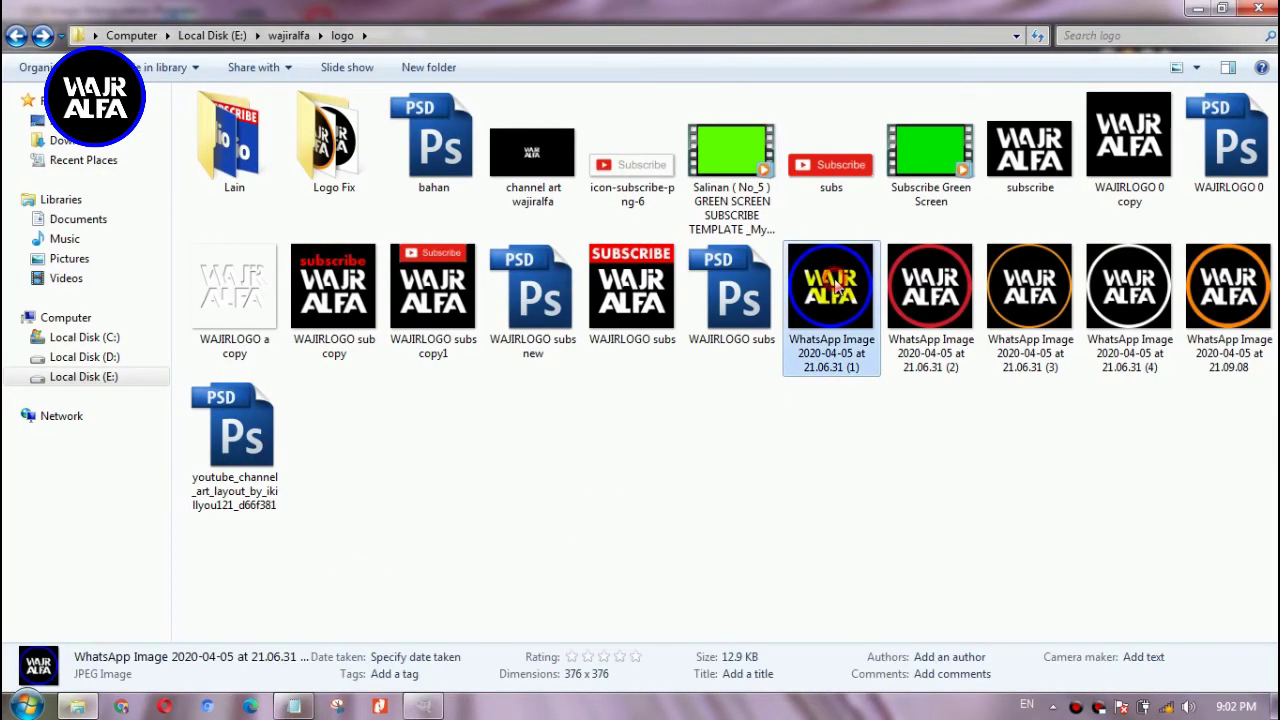
click(912, 293)
click(914, 437)
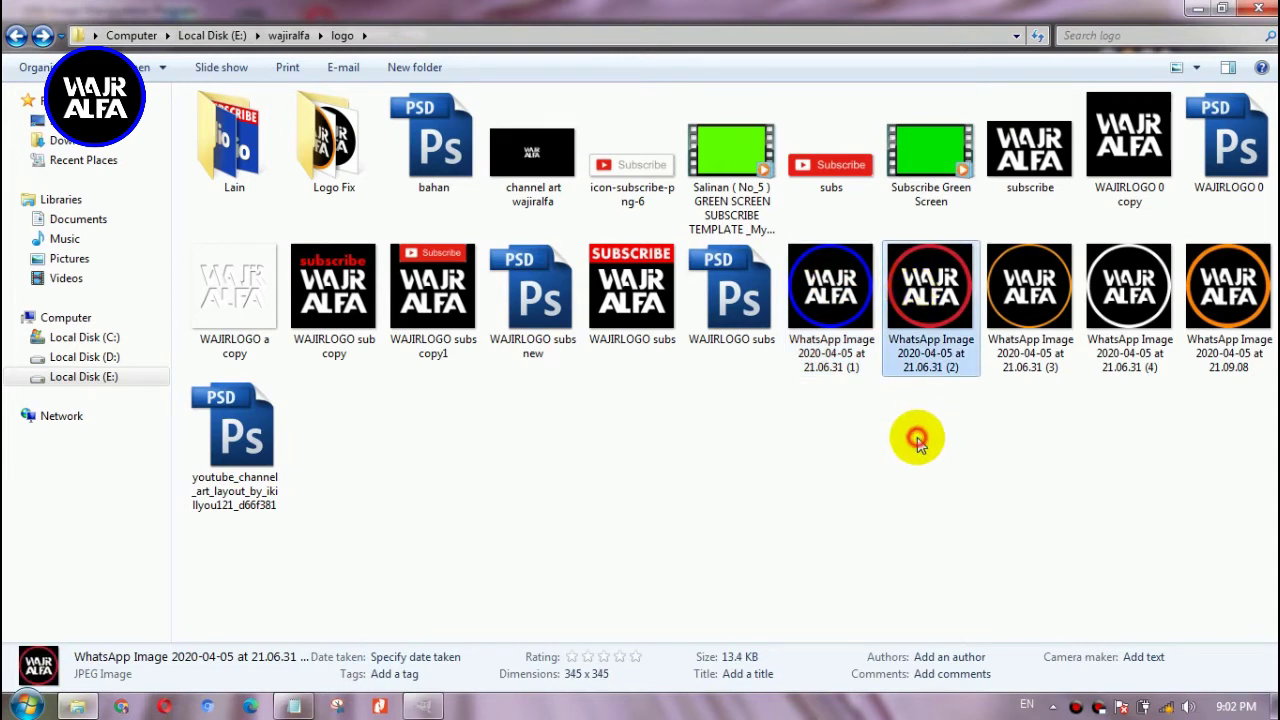
click(935, 313)
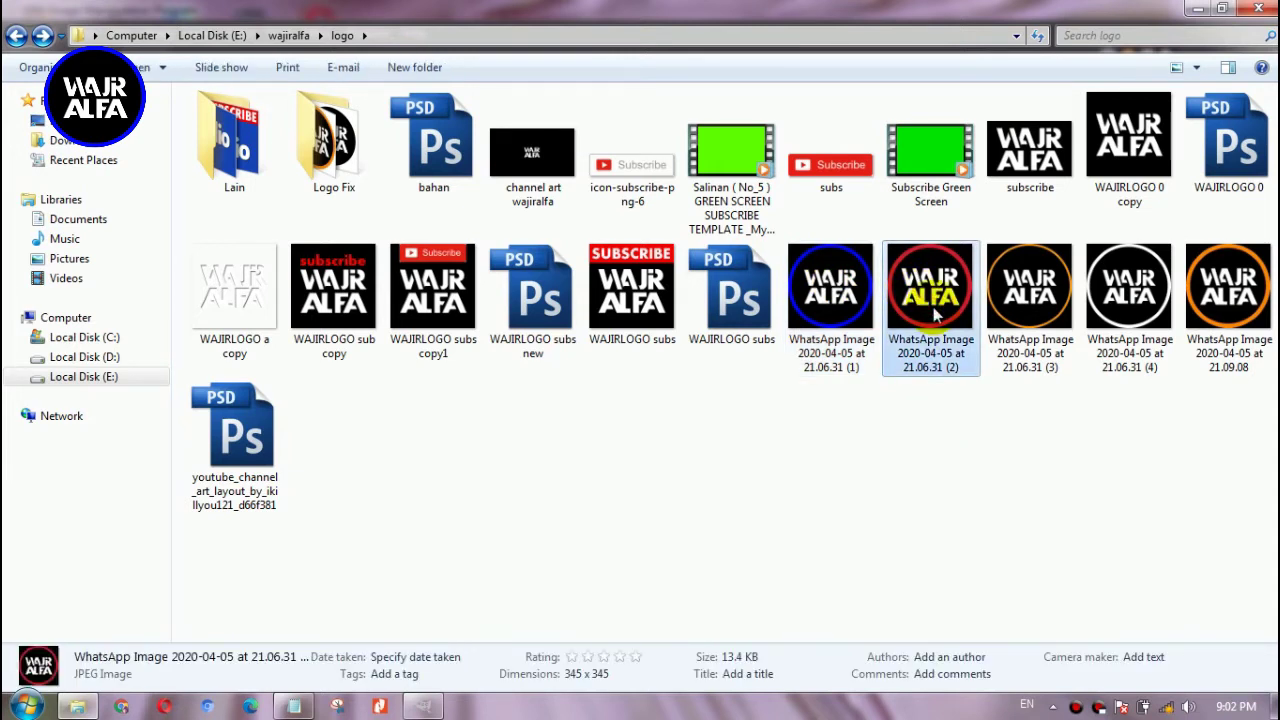
drag(706, 470, 466, 545)
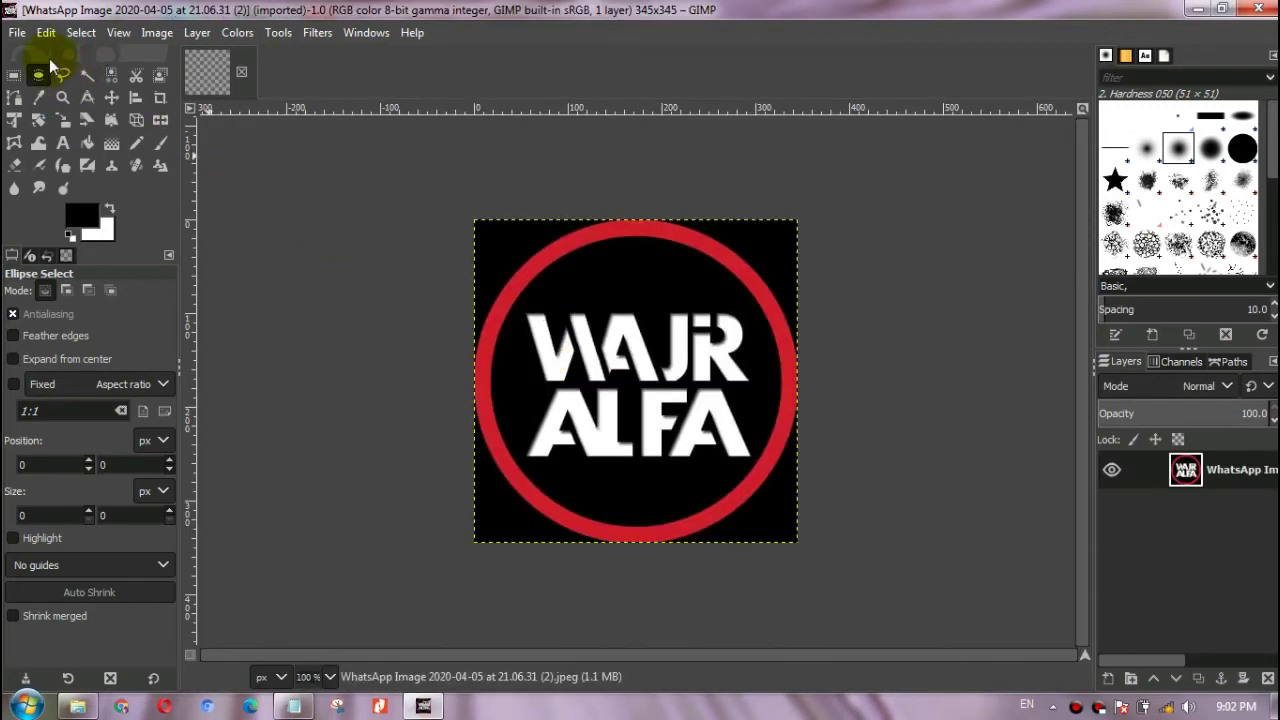
click(16, 34)
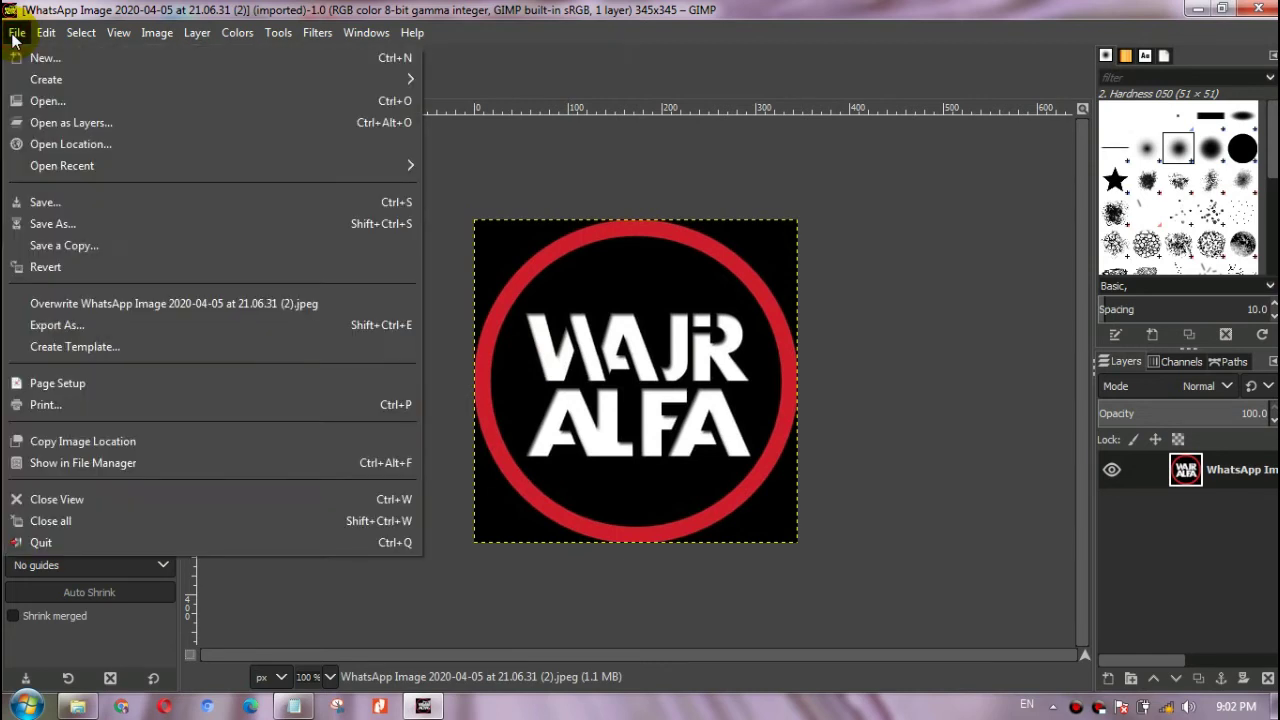
mouse_move(366, 32)
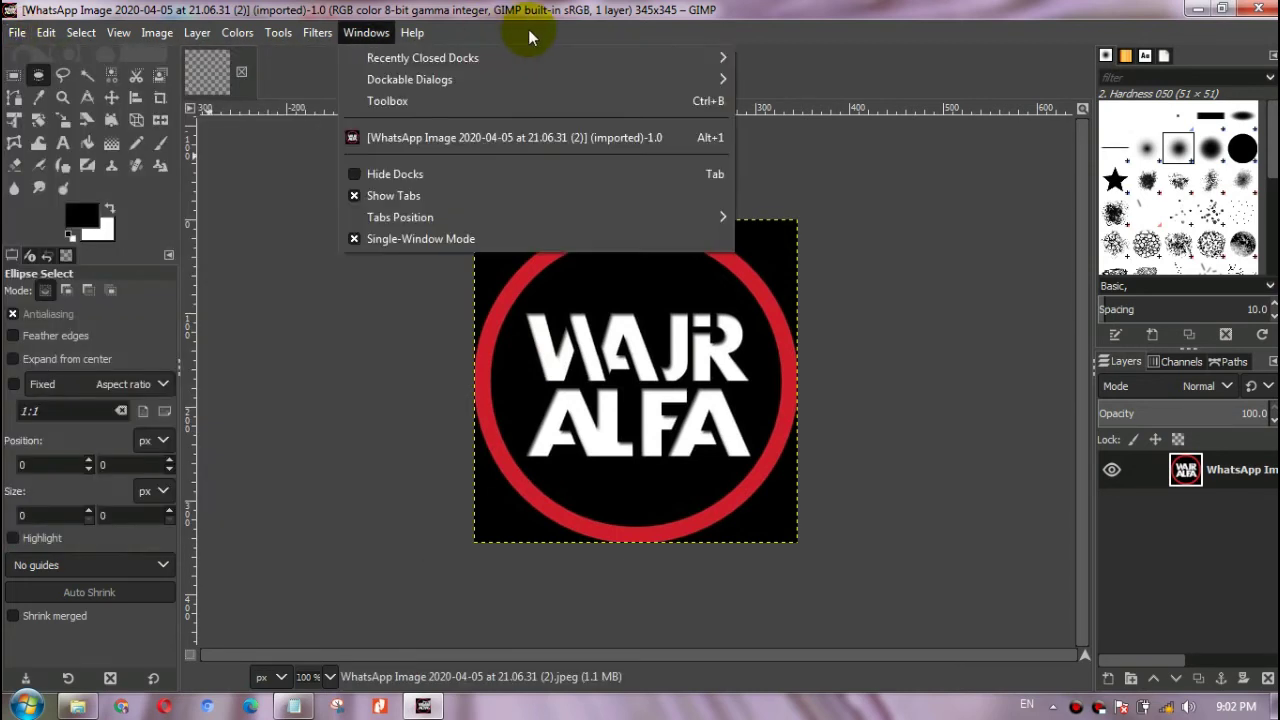
click(849, 43)
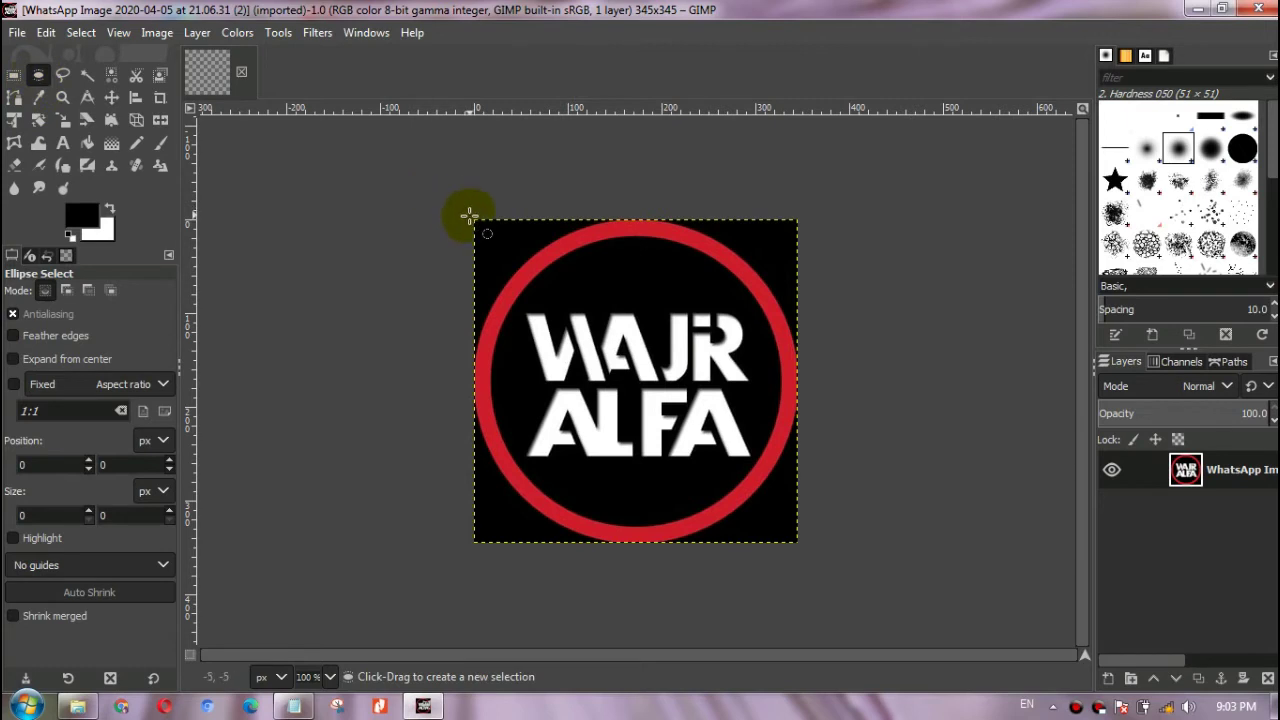
Step: Draw an elliptical selection from the image's upper-left corner and resize it to about 350 × 348 px around the red ring
drag(474, 219, 867, 588)
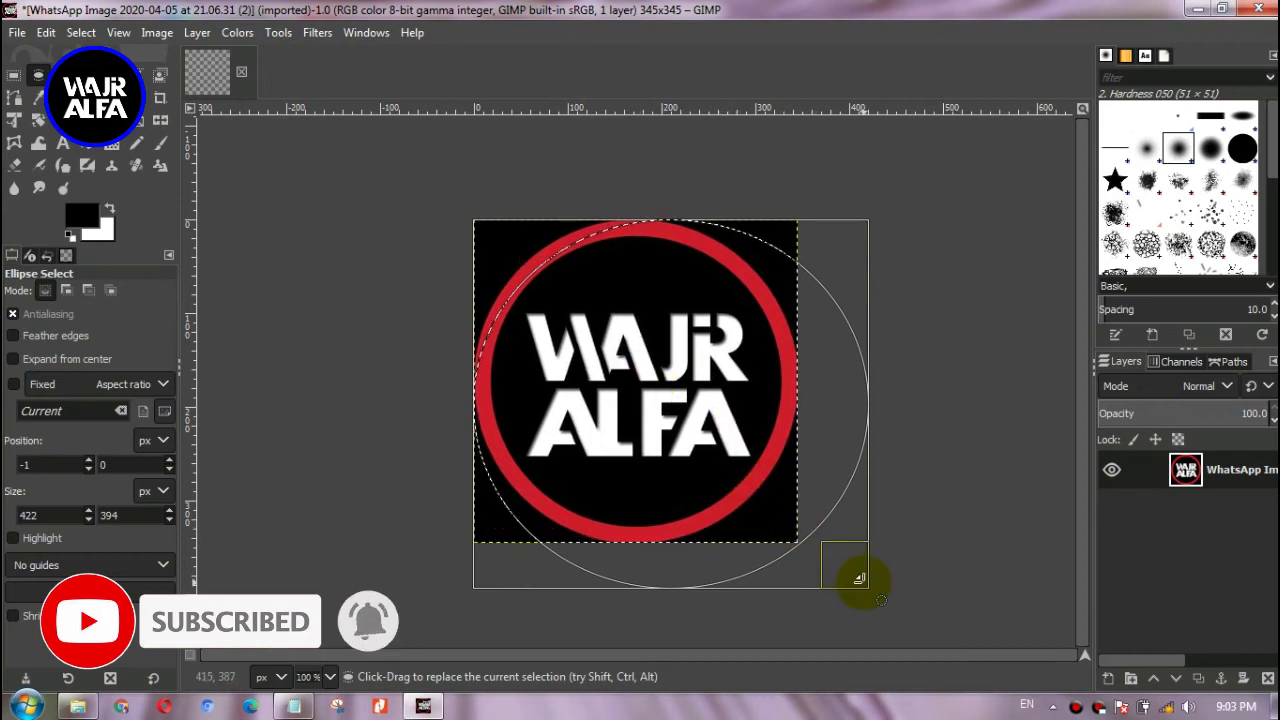
drag(848, 570, 800, 541)
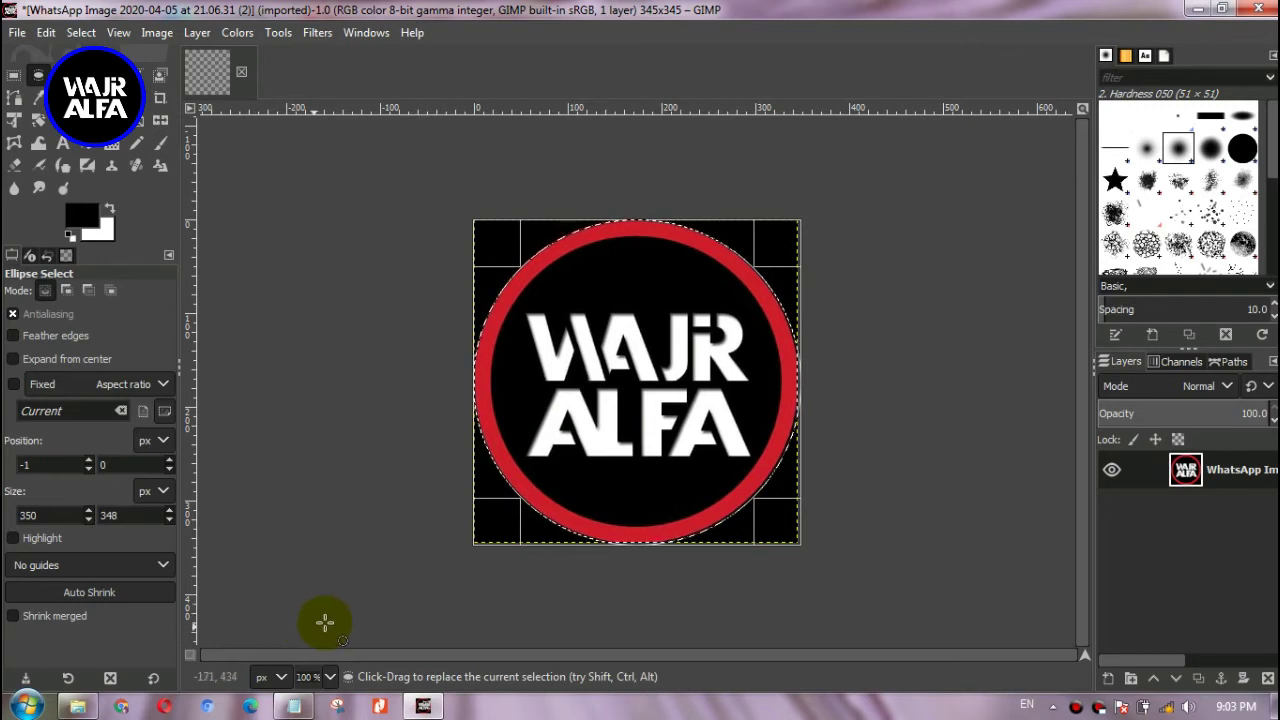
Step: Tighten the ellipse selection to the red ring's upper edge and corners, giving about 347 × 347 px at position -1, 1
click(332, 679)
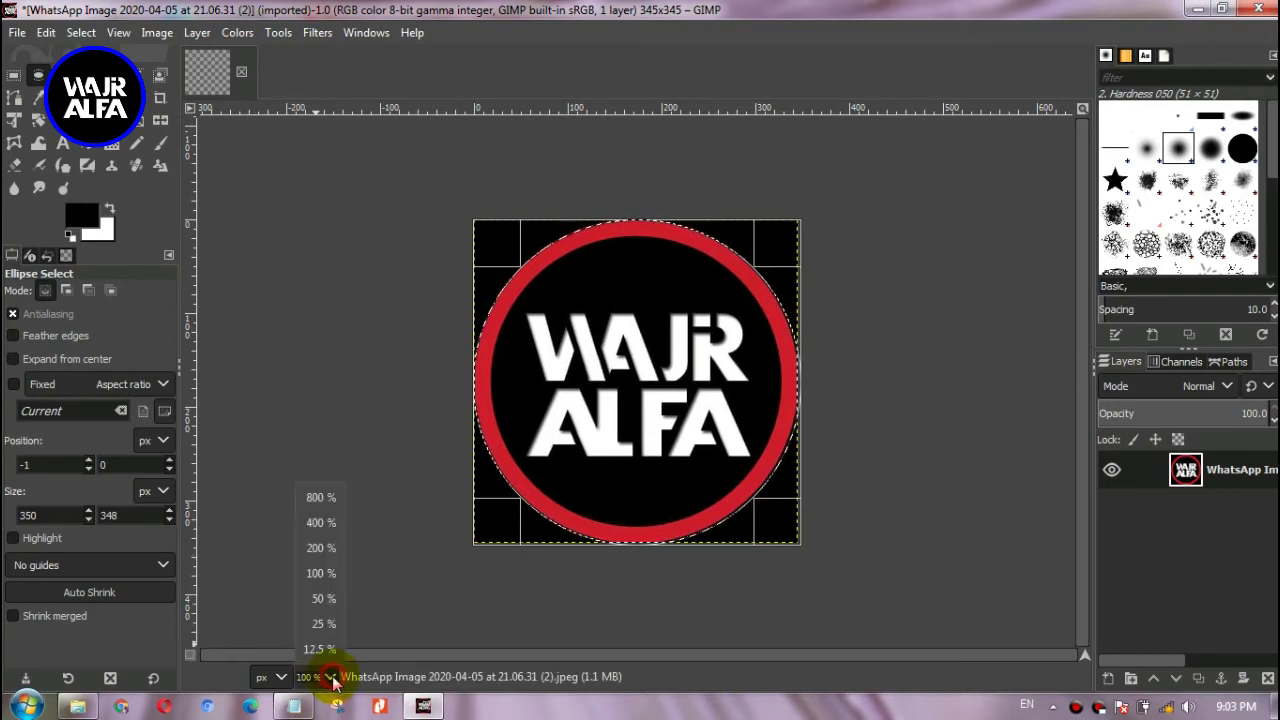
click(324, 531)
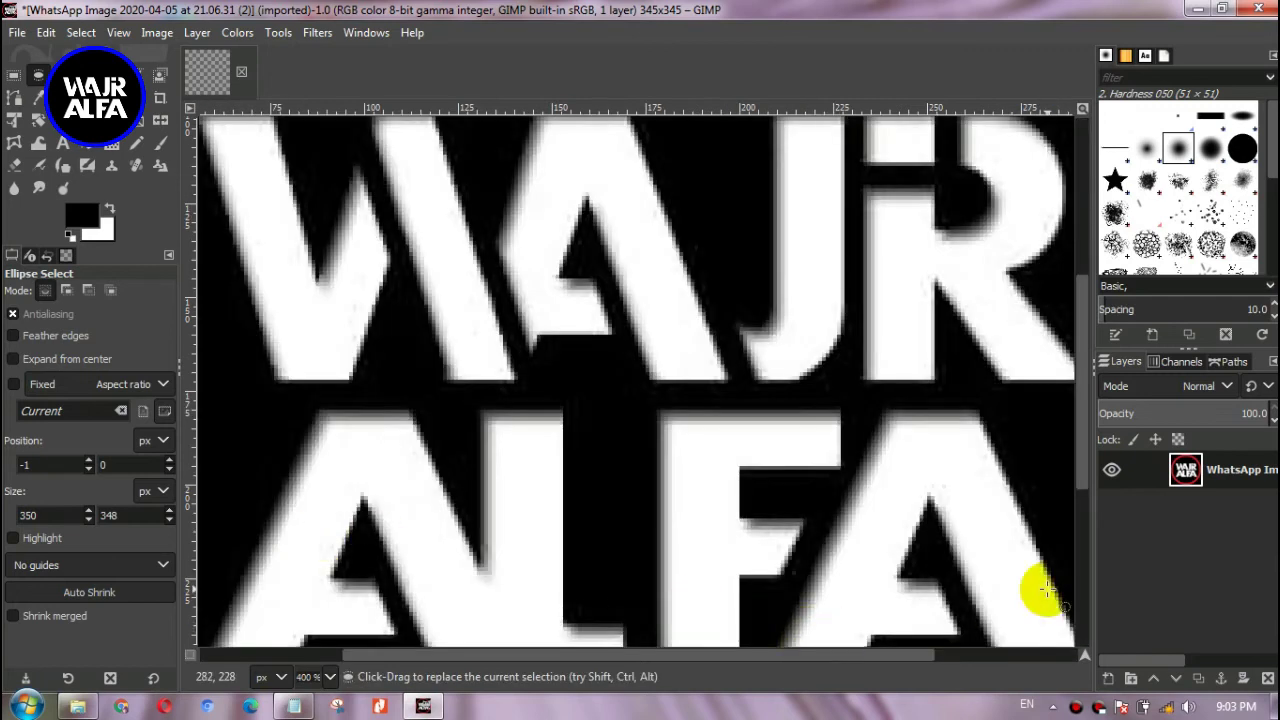
drag(1082, 376, 1078, 193)
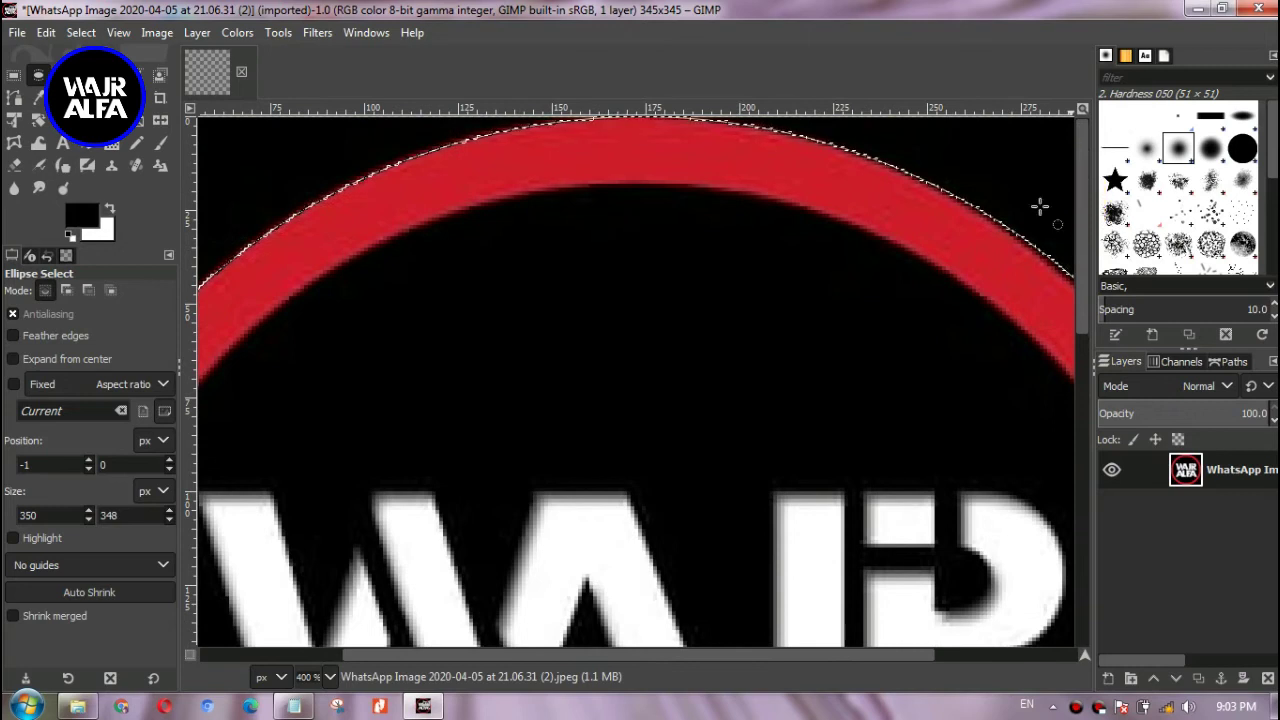
drag(467, 652, 325, 653)
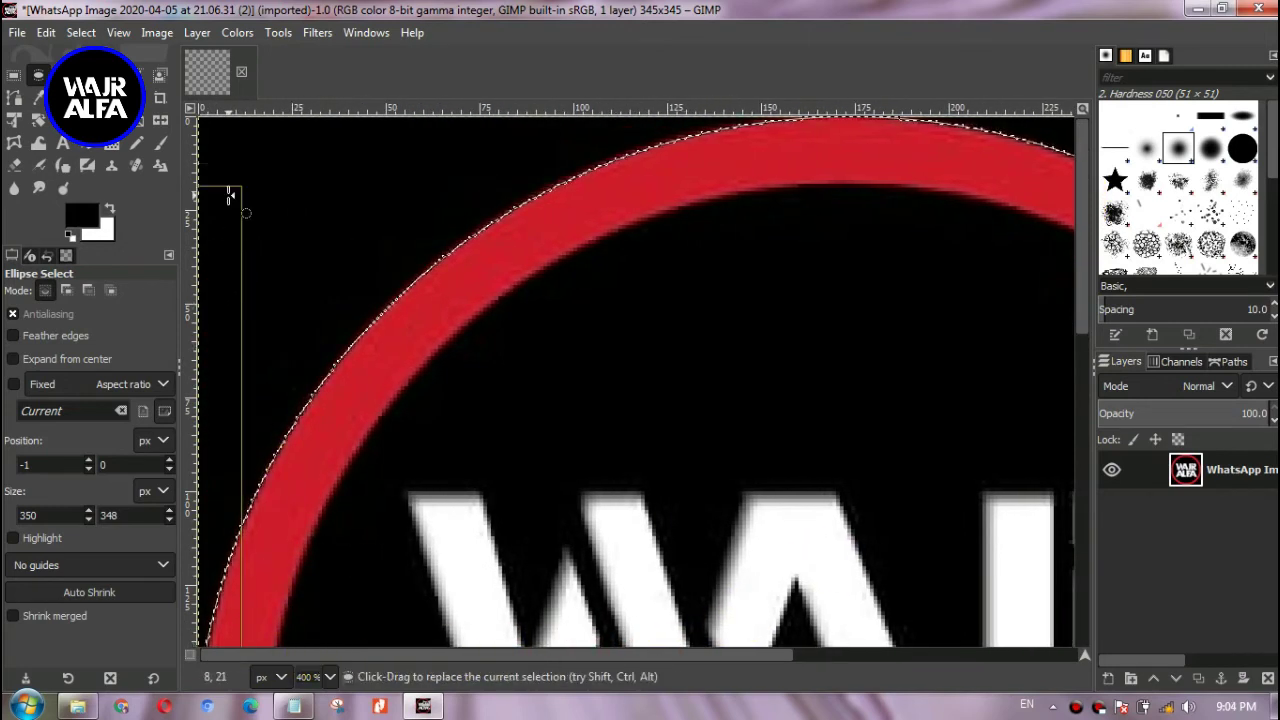
drag(218, 150, 221, 151)
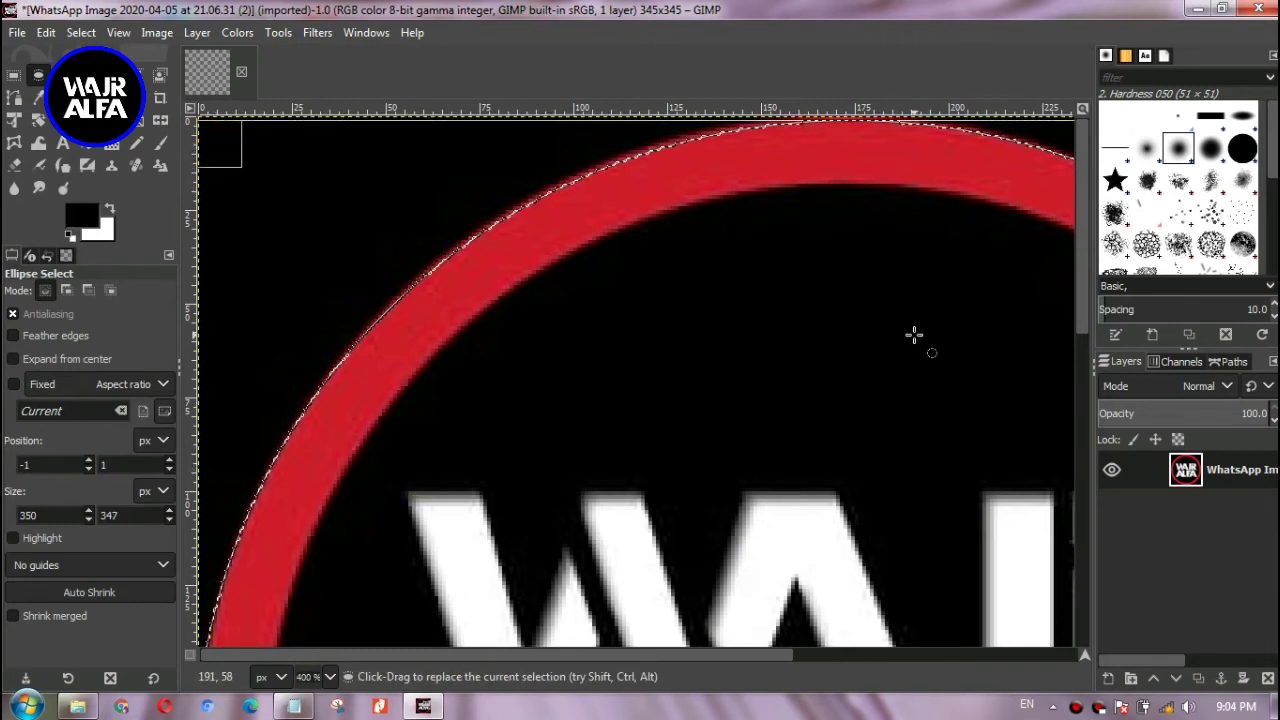
click(1100, 212)
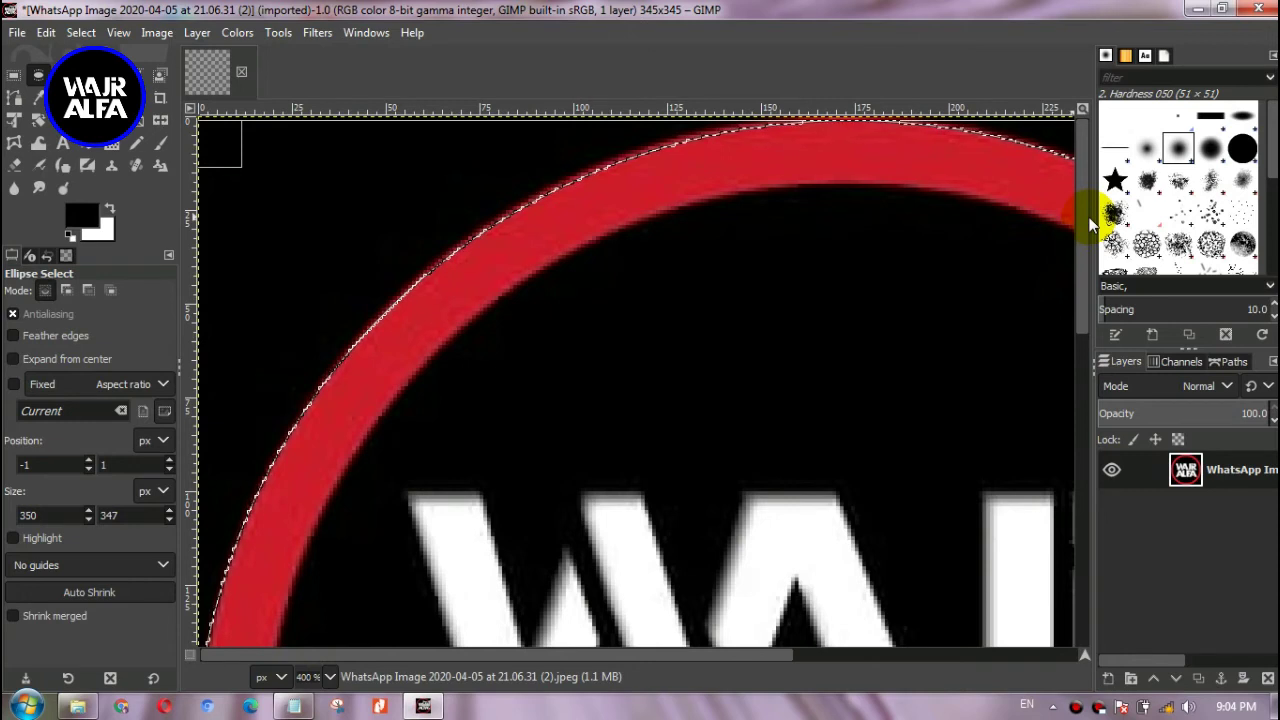
drag(598, 651, 949, 641)
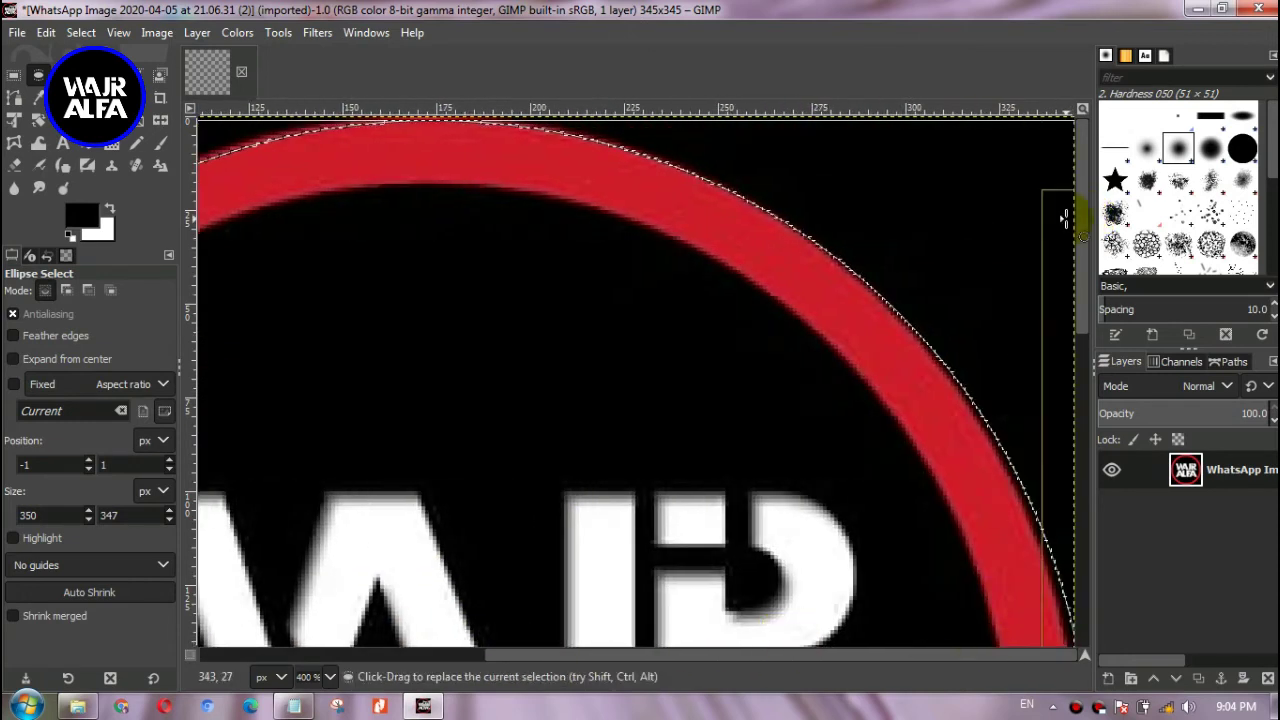
drag(1051, 150, 1043, 153)
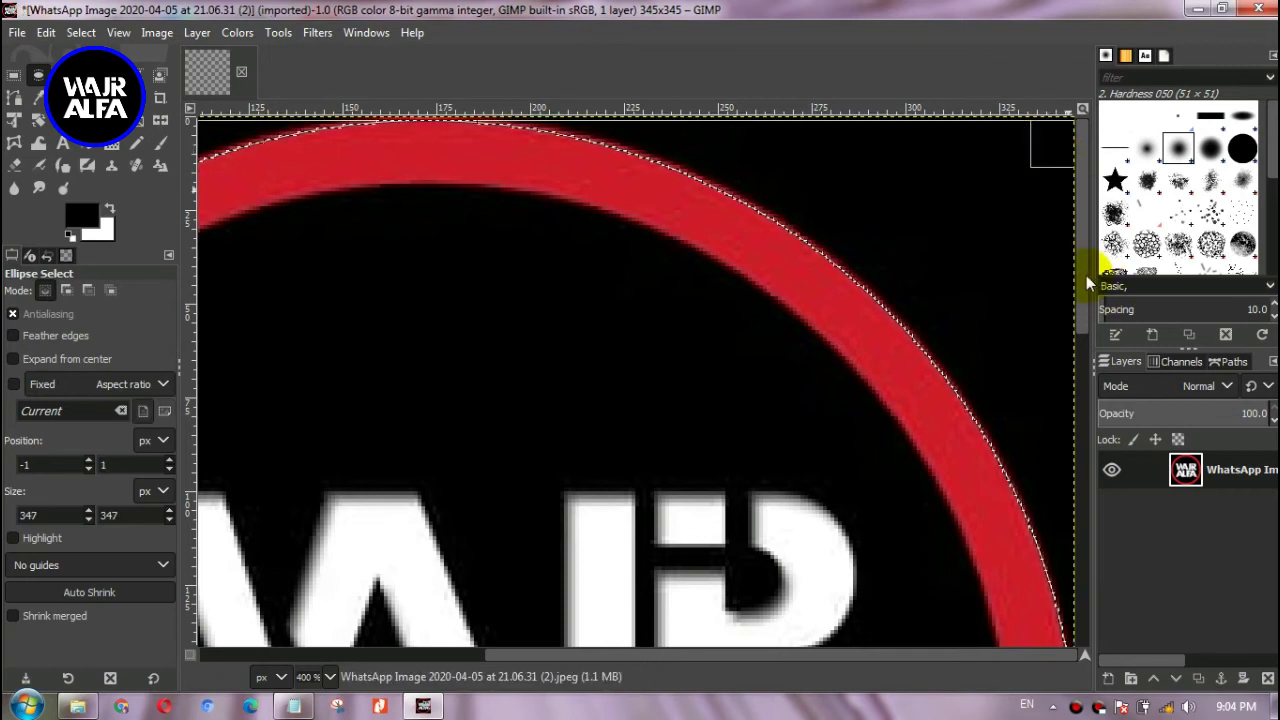
Step: Fit the ellipse selection to the ring's lower corners at about 344 × 344 px and position 1, 1, restoring 100% zoom
drag(1084, 272, 1047, 621)
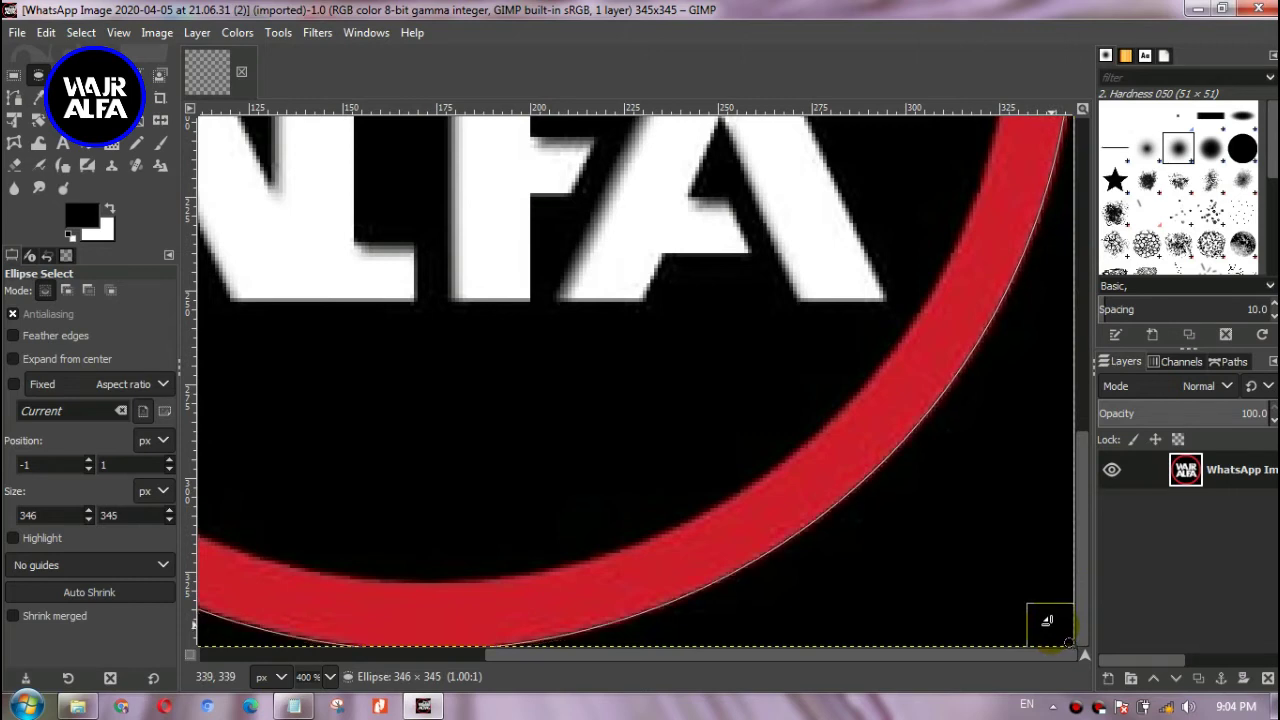
key(Return)
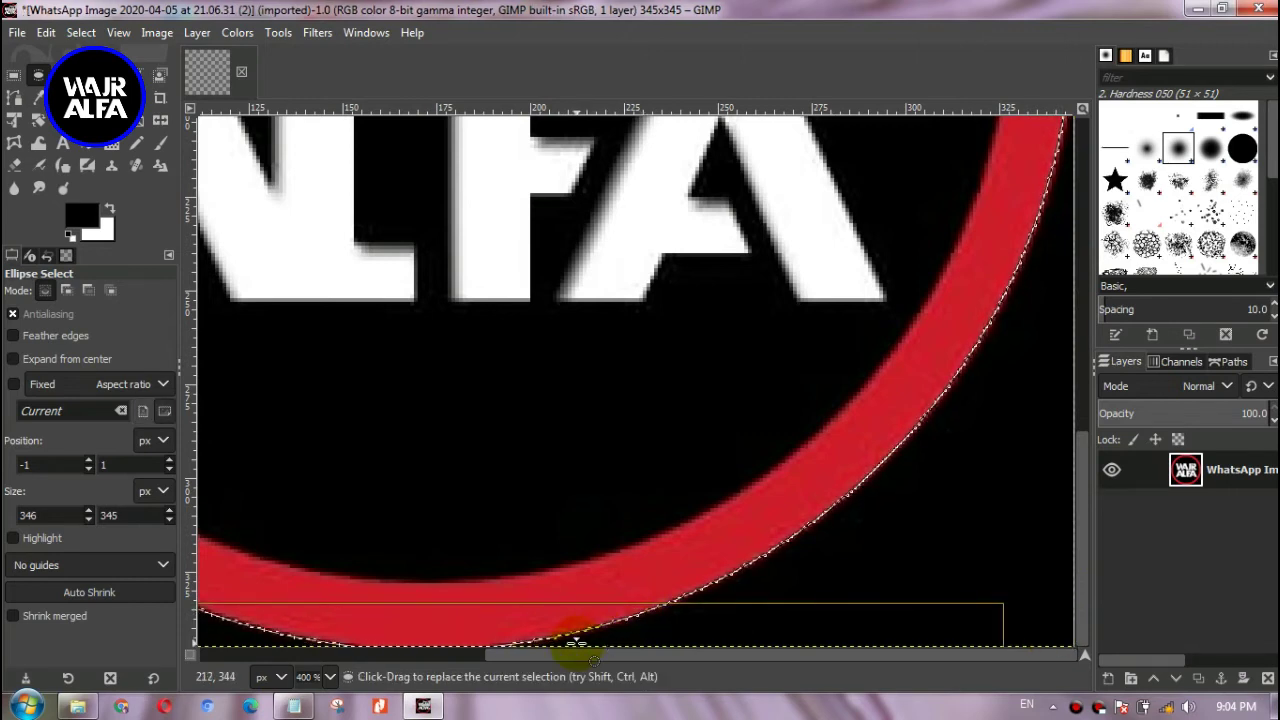
drag(571, 651, 227, 624)
click(220, 626)
click(226, 624)
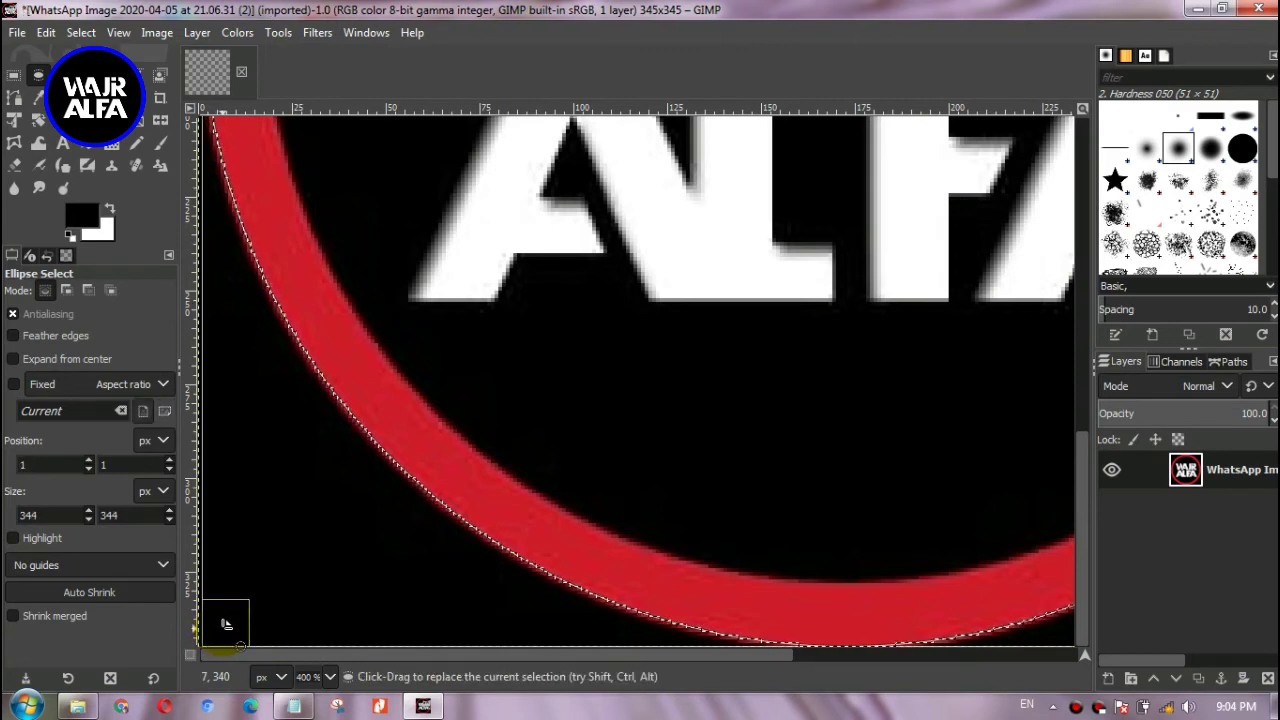
click(329, 678)
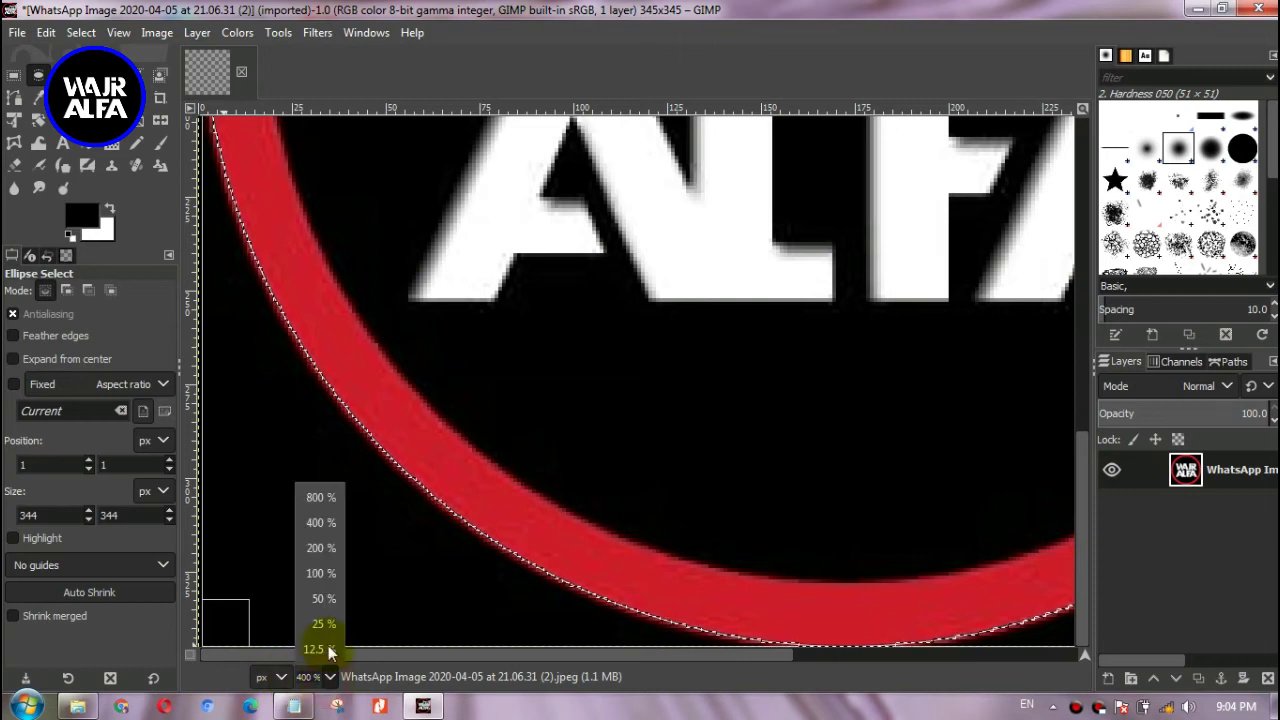
click(329, 574)
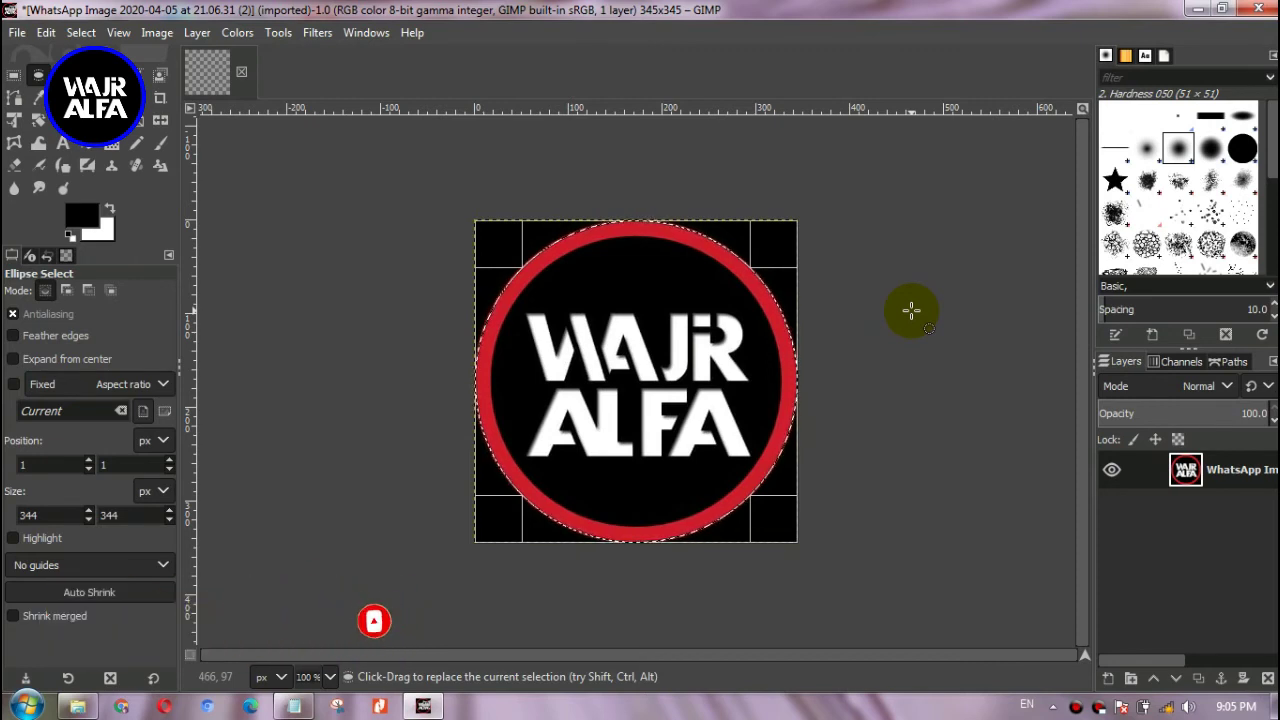
click(886, 284)
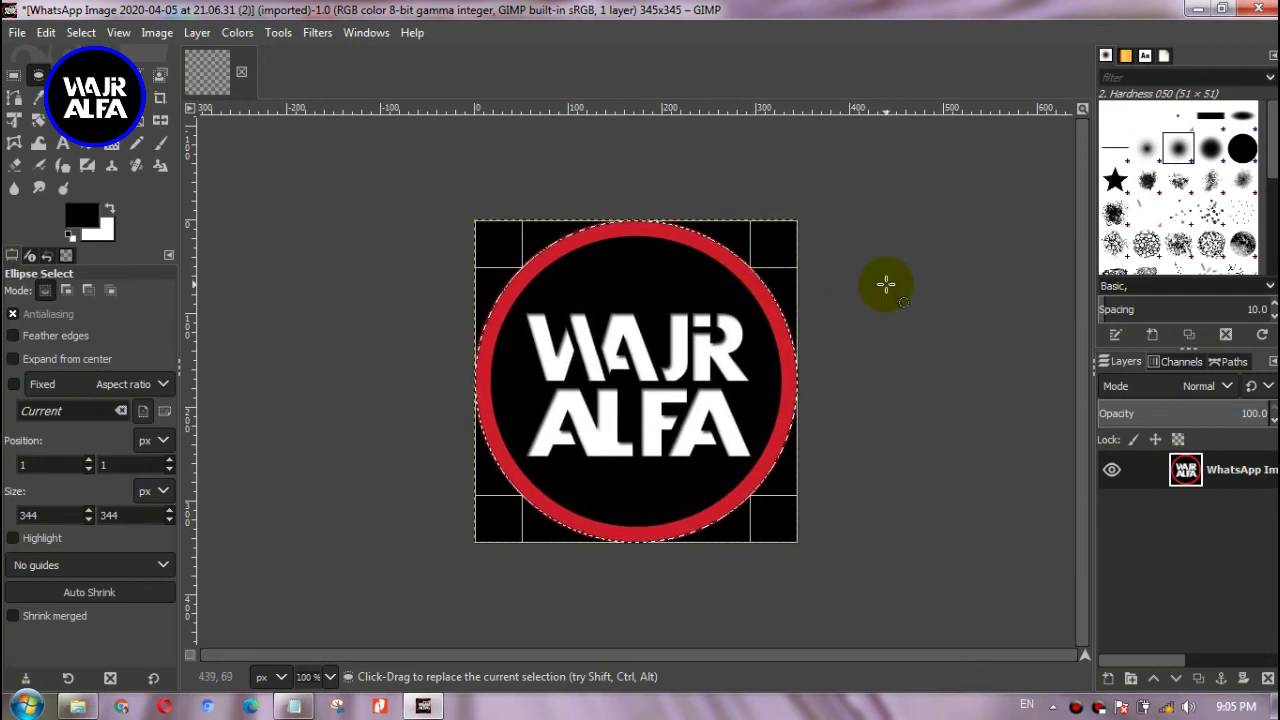
Step: Copy the circular logo selection and paste it as a new layer
right_click(633, 318)
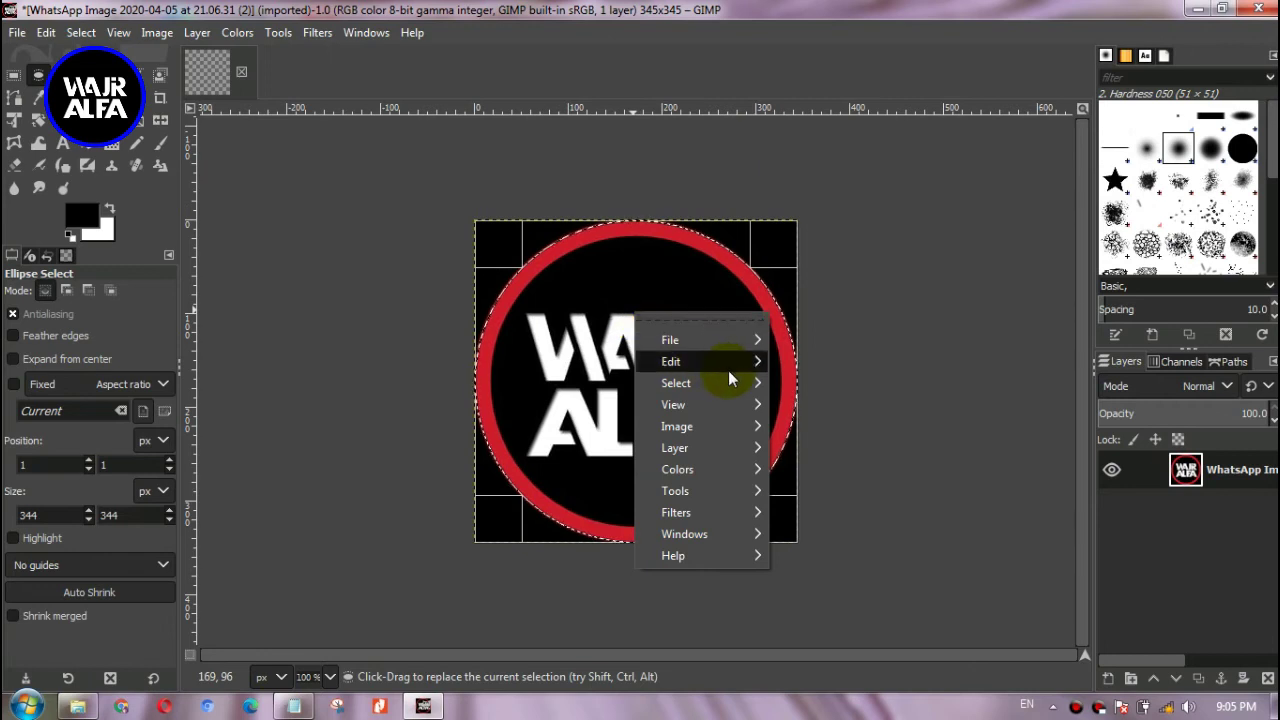
mouse_move(727, 365)
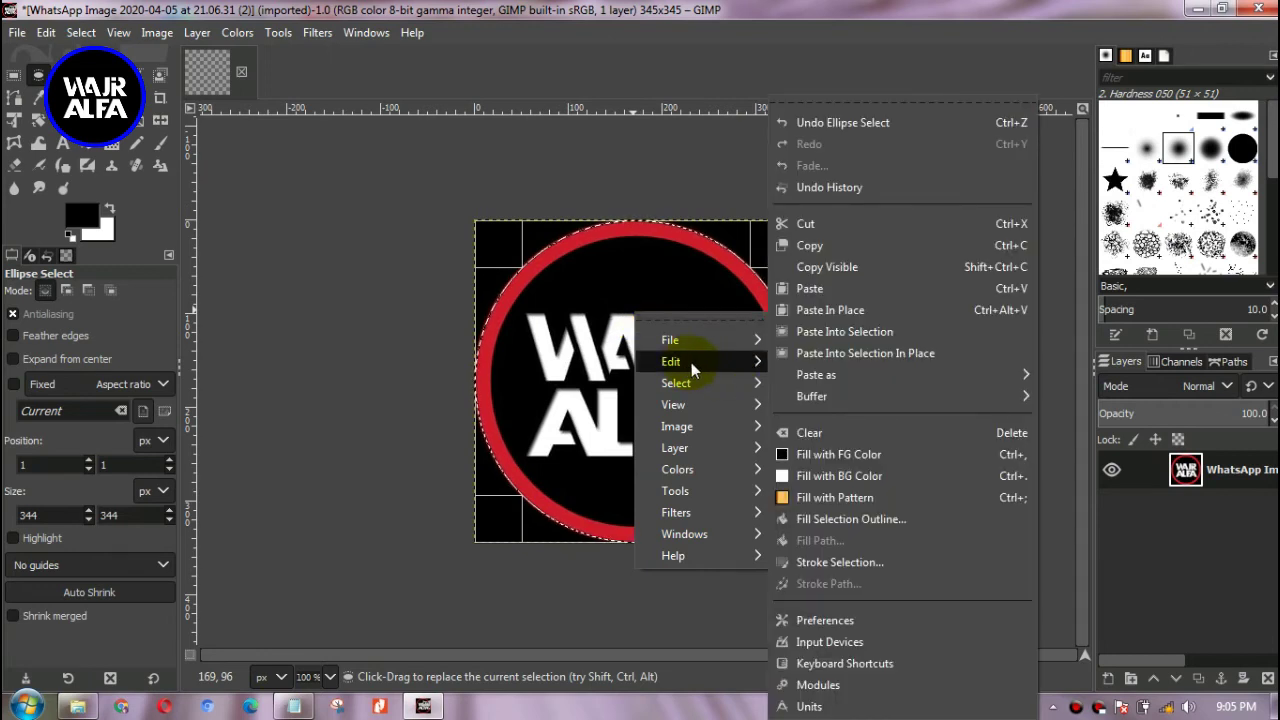
click(828, 246)
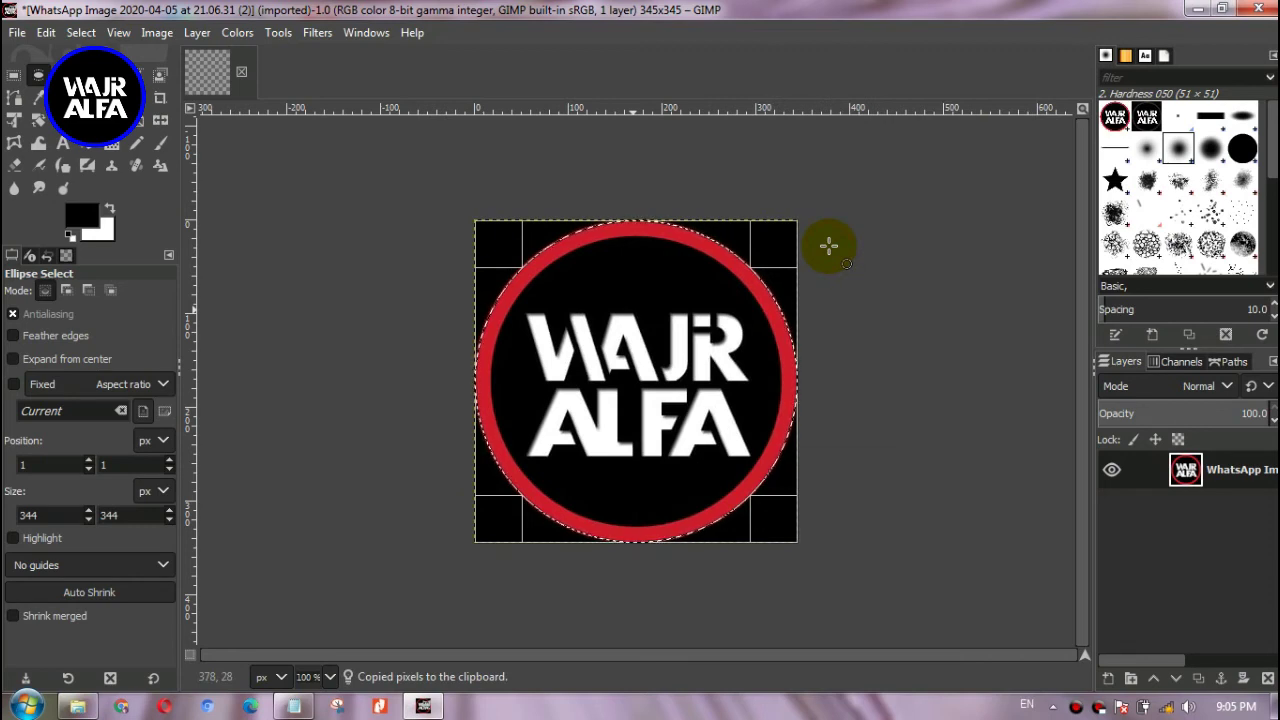
right_click(620, 352)
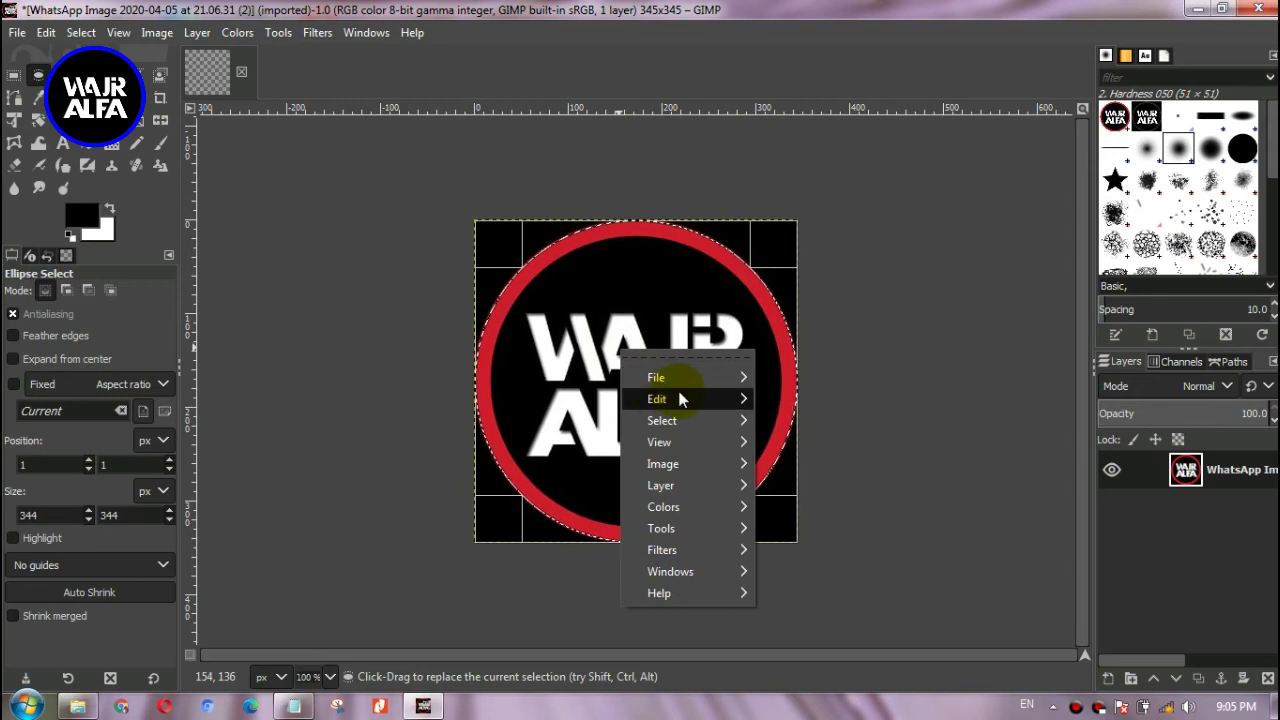
mouse_move(678, 398)
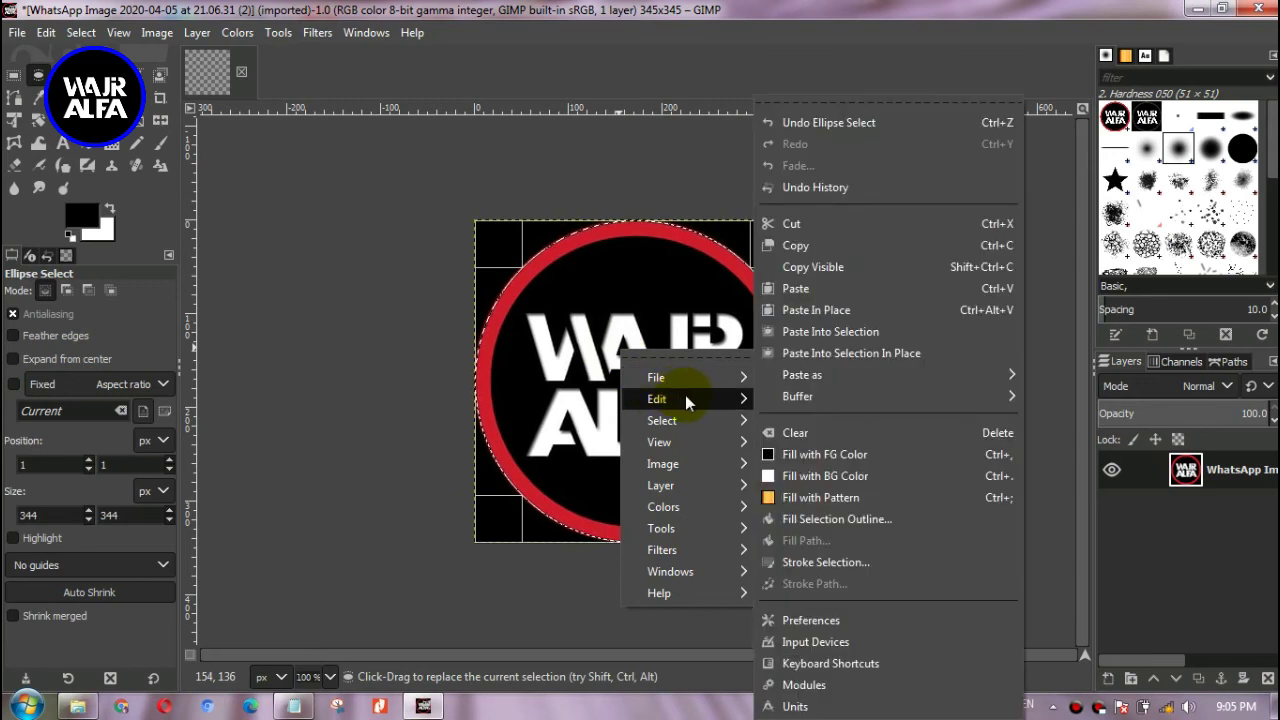
mouse_move(814, 380)
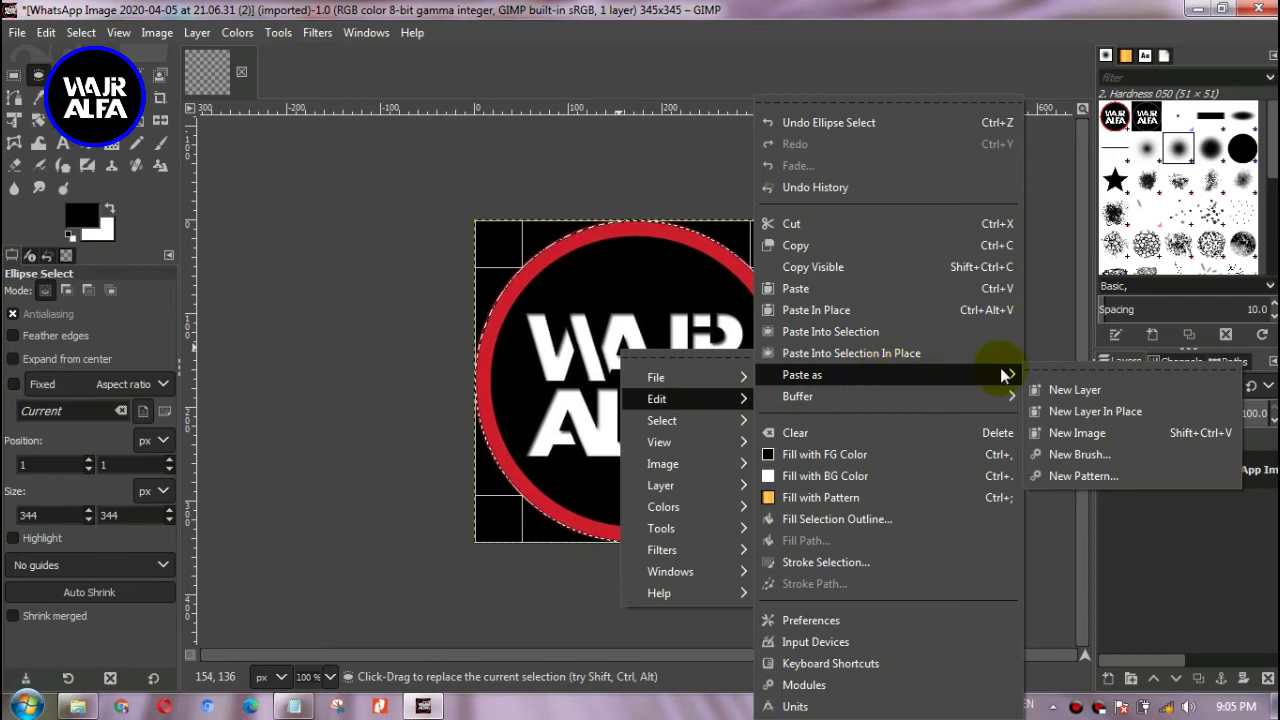
click(1069, 391)
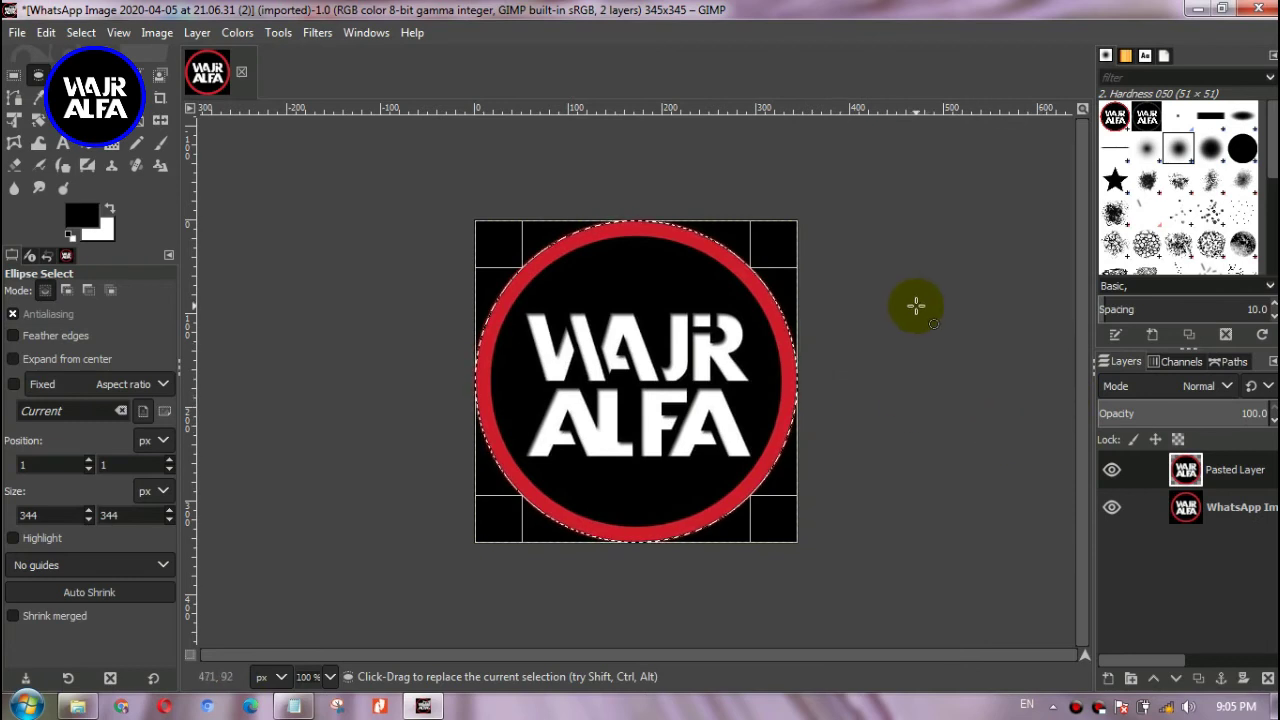
Step: Hide the original WhatsApp image layer and clear the elliptical selection
click(1112, 509)
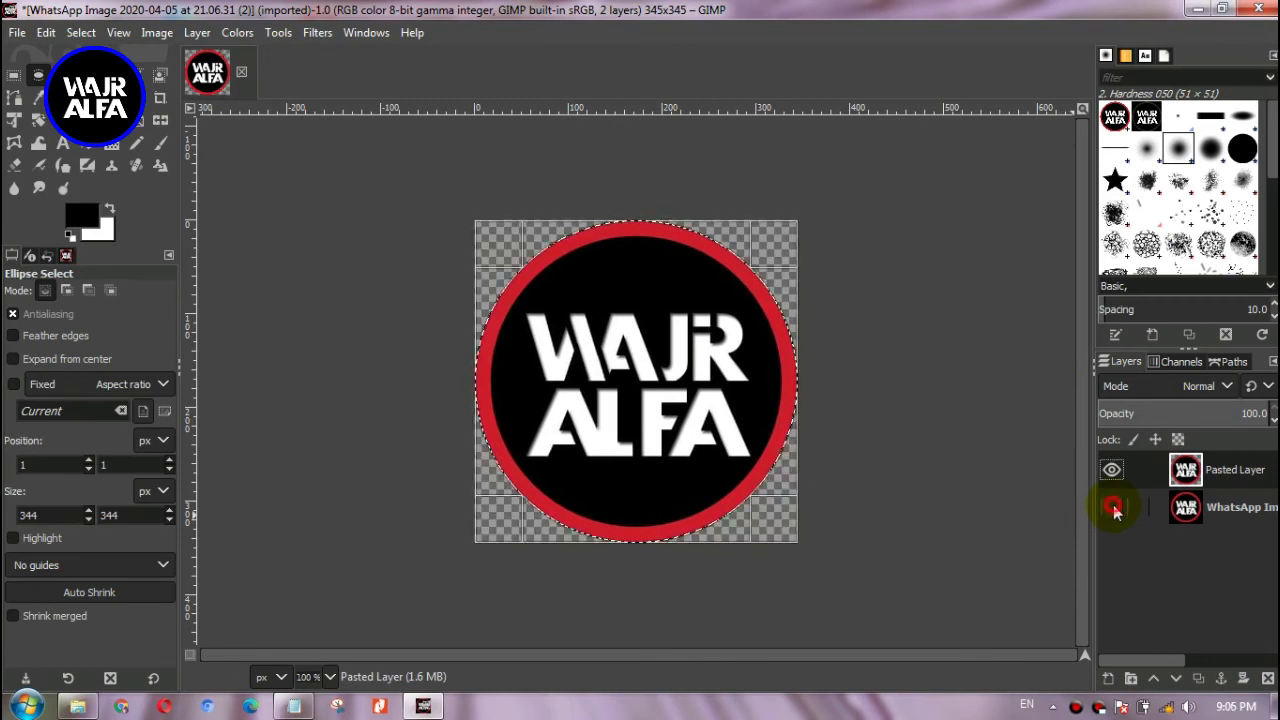
click(907, 416)
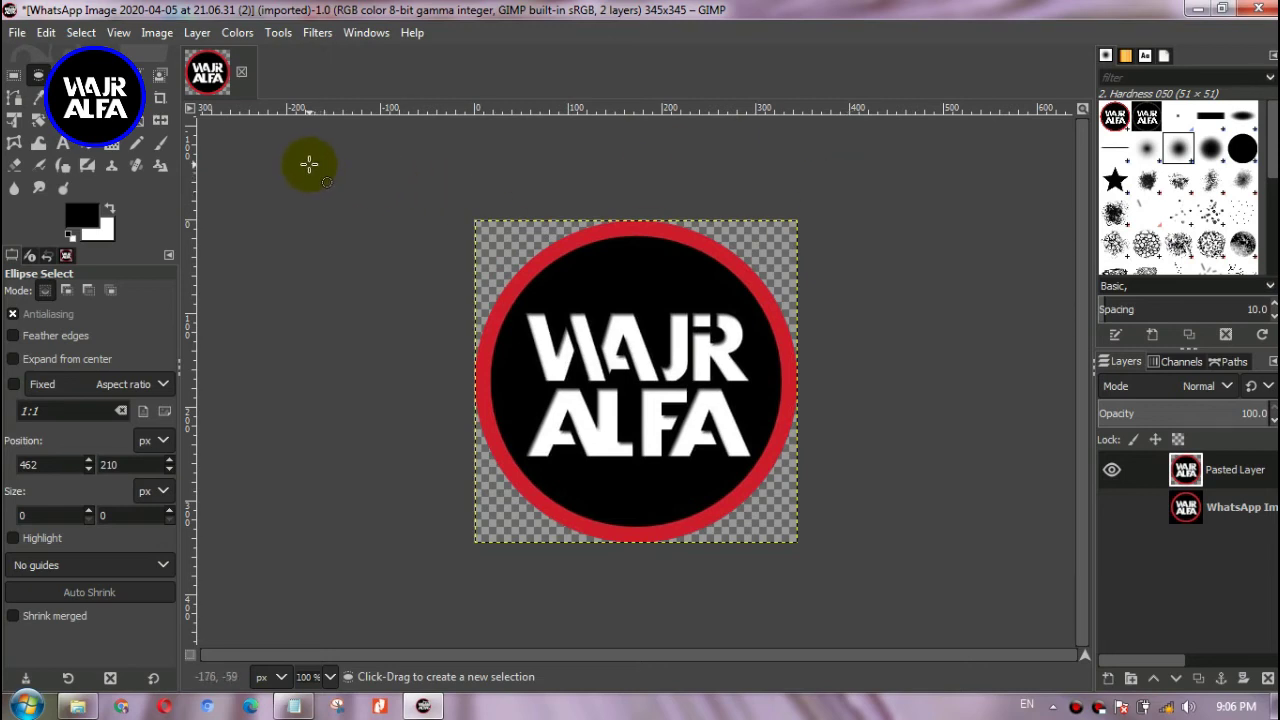
Step: Start exporting the image and name the file "wajiralfa logo tutor" in the logo folder
click(18, 35)
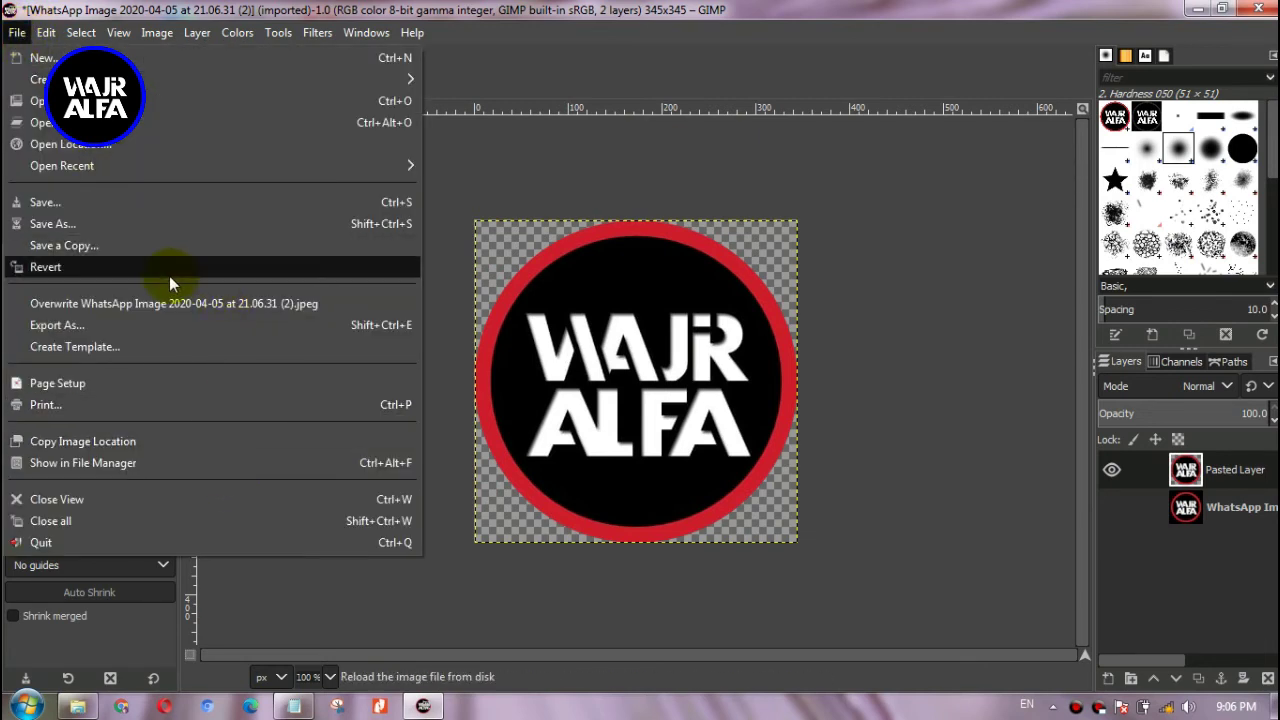
click(82, 326)
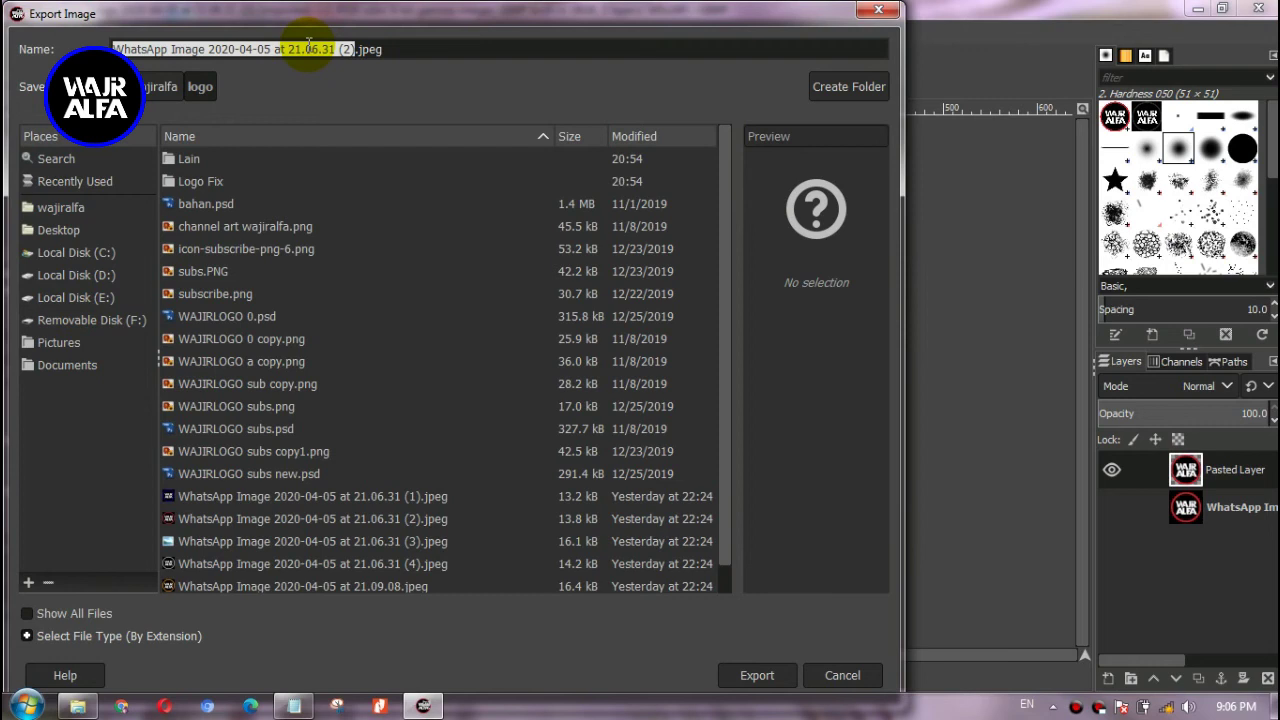
text(waji)
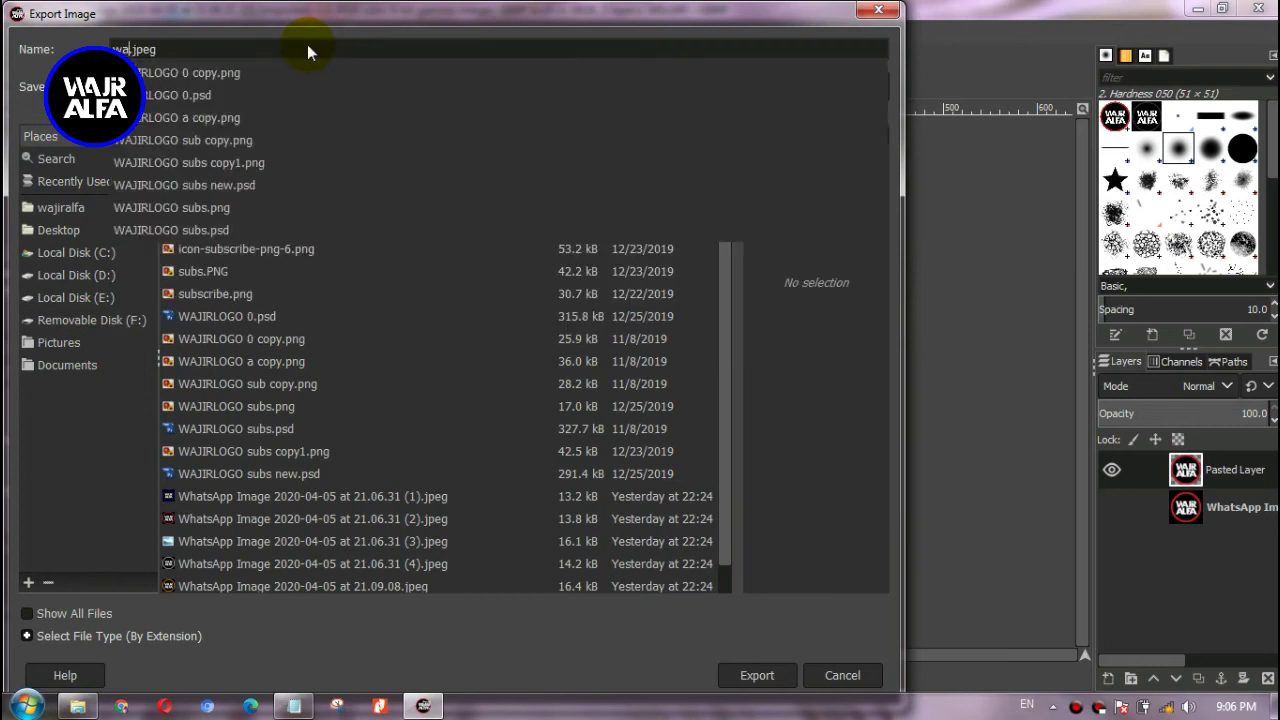
text(ralfa logo tutor)
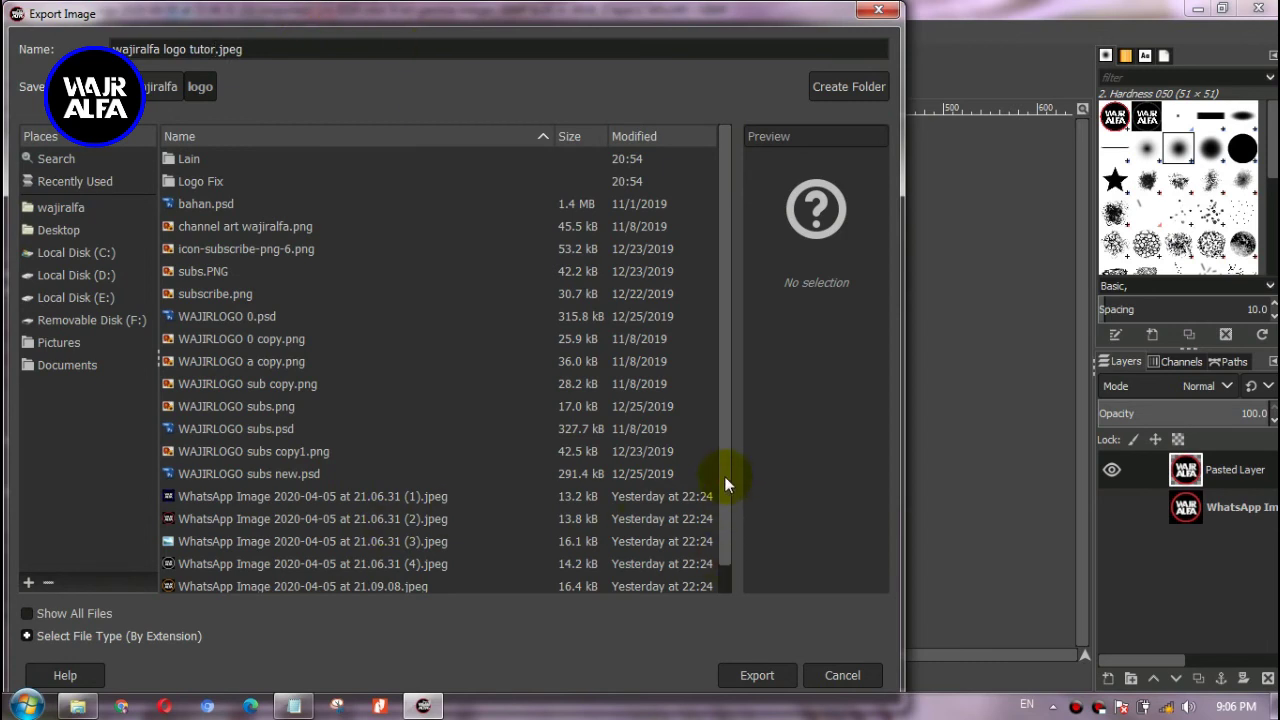
Step: Choose PNG image as the export file type and export the logo with the default PNG options
scroll(724, 490, down, 1)
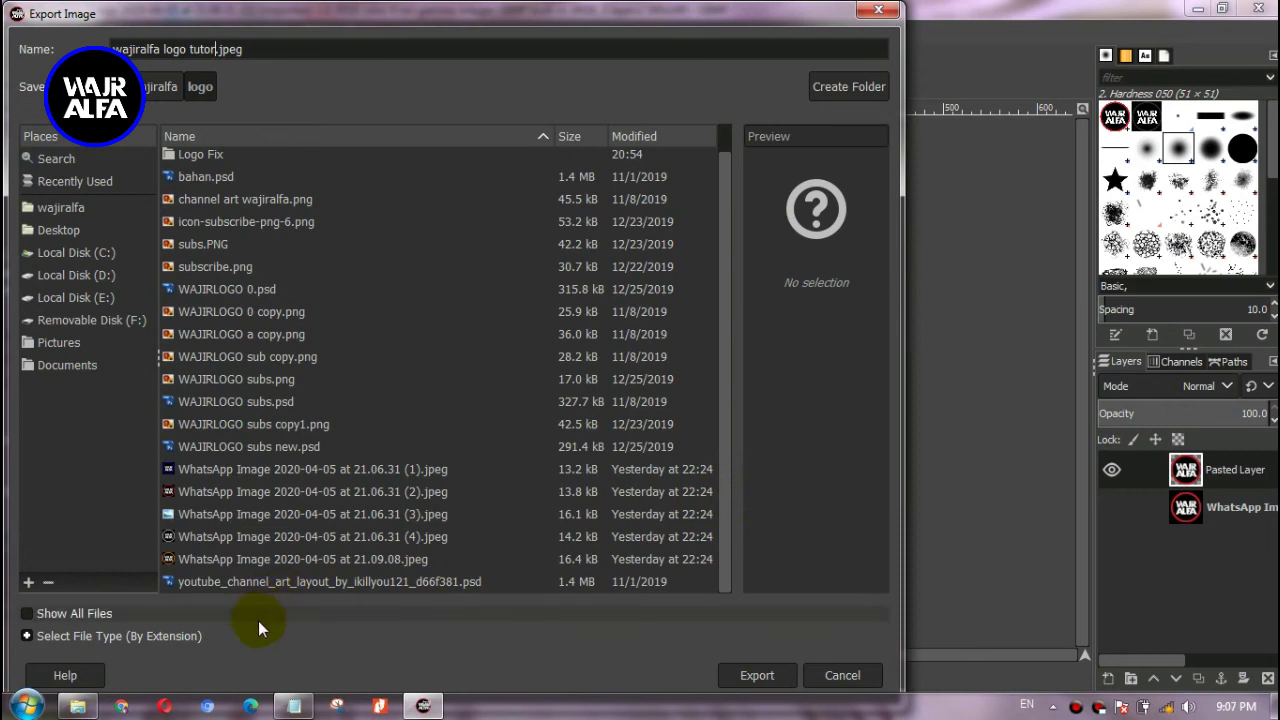
click(27, 636)
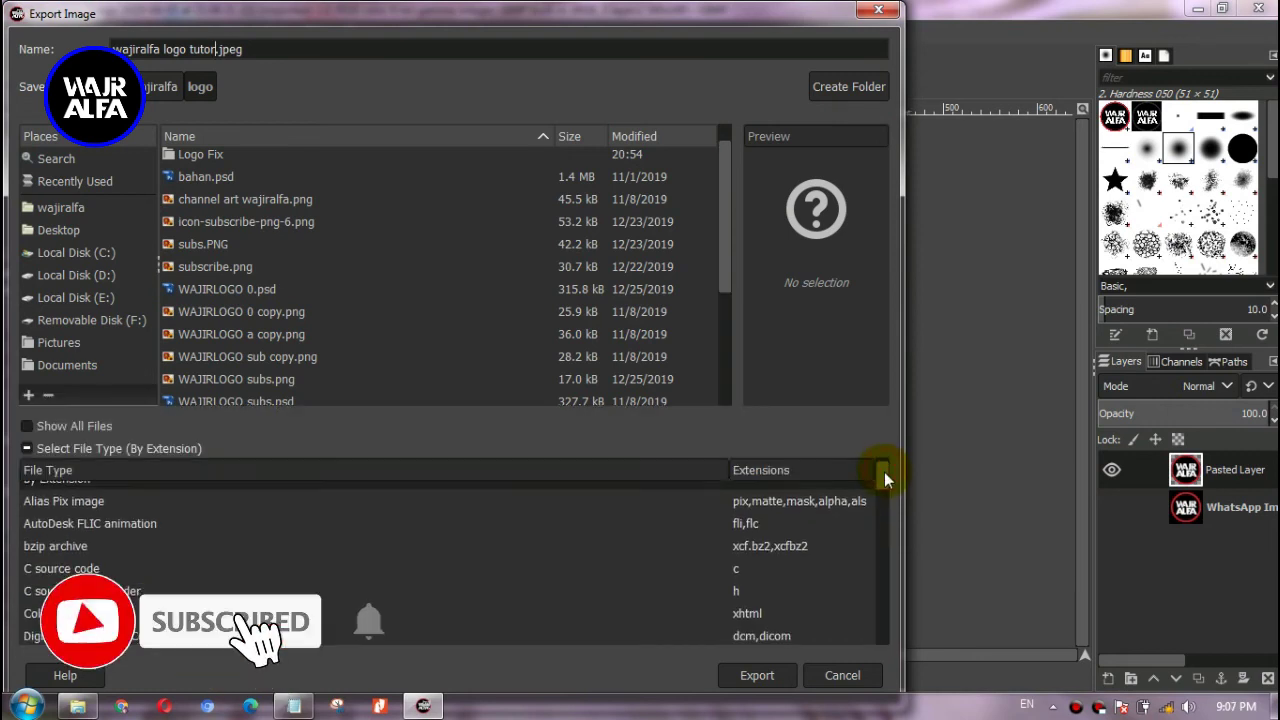
scroll(884, 475, down, 1)
drag(884, 478, 883, 525)
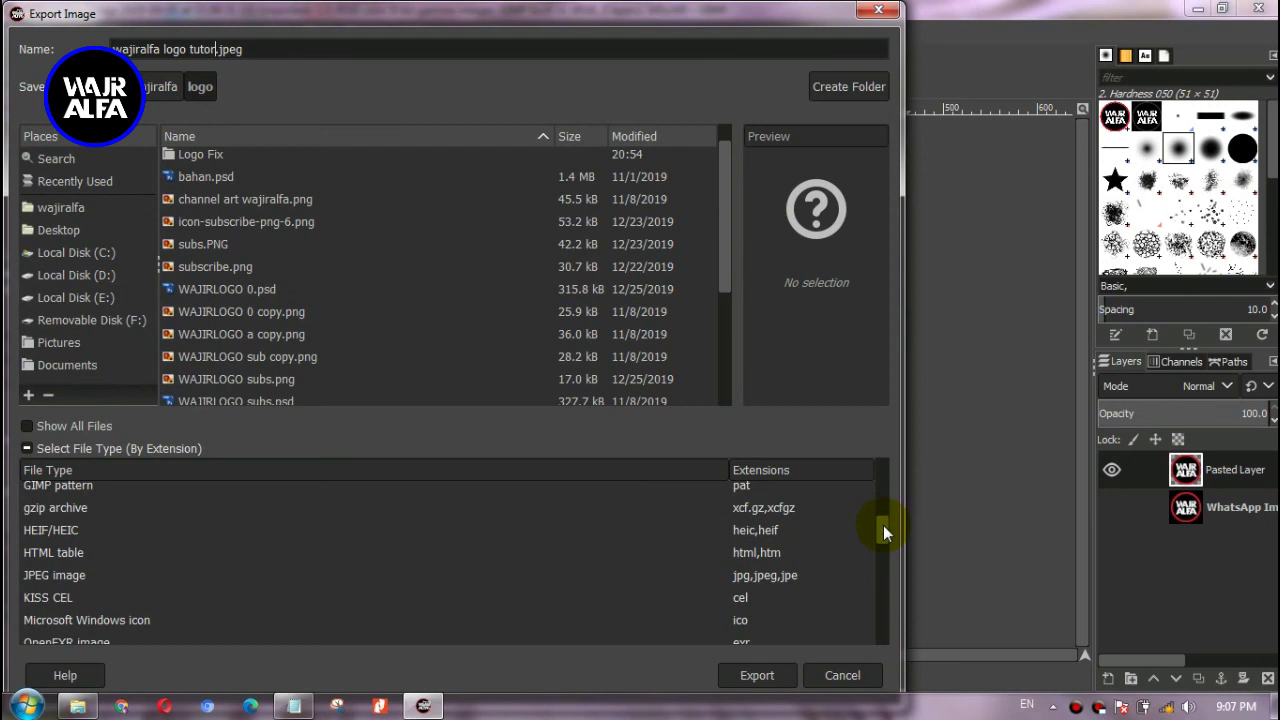
drag(883, 525, 882, 557)
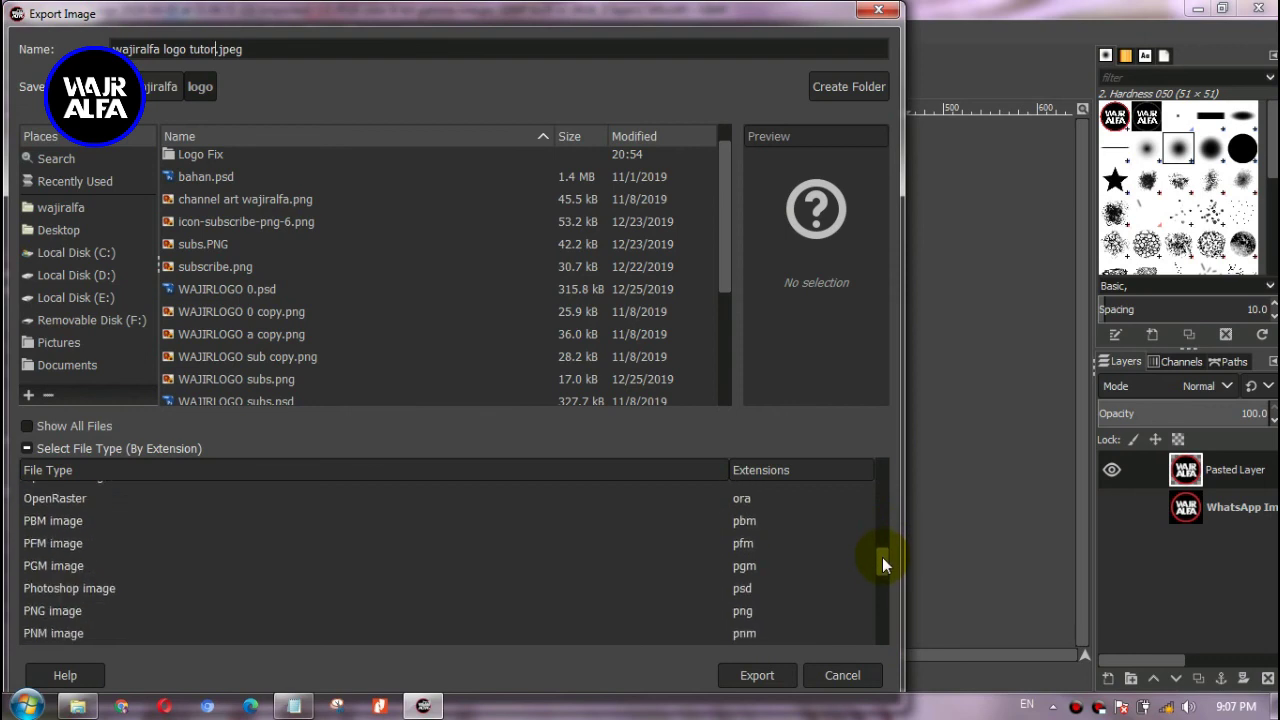
drag(882, 557, 882, 585)
click(545, 600)
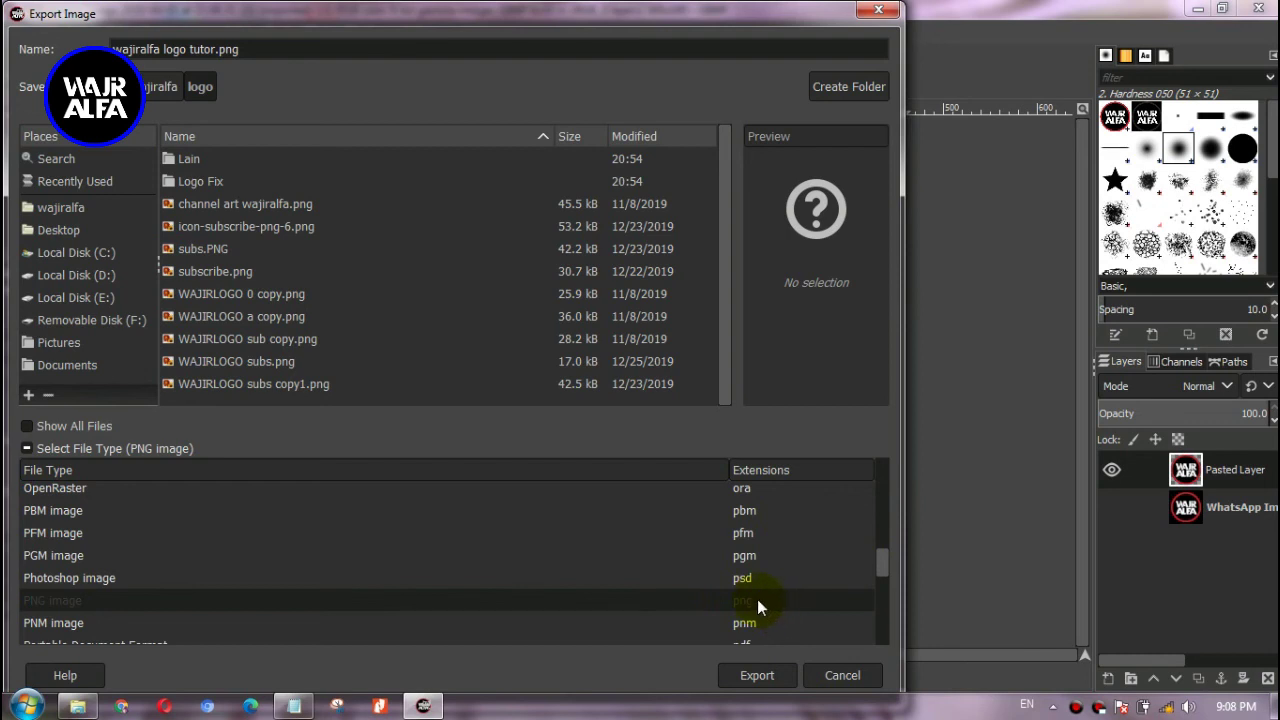
click(757, 678)
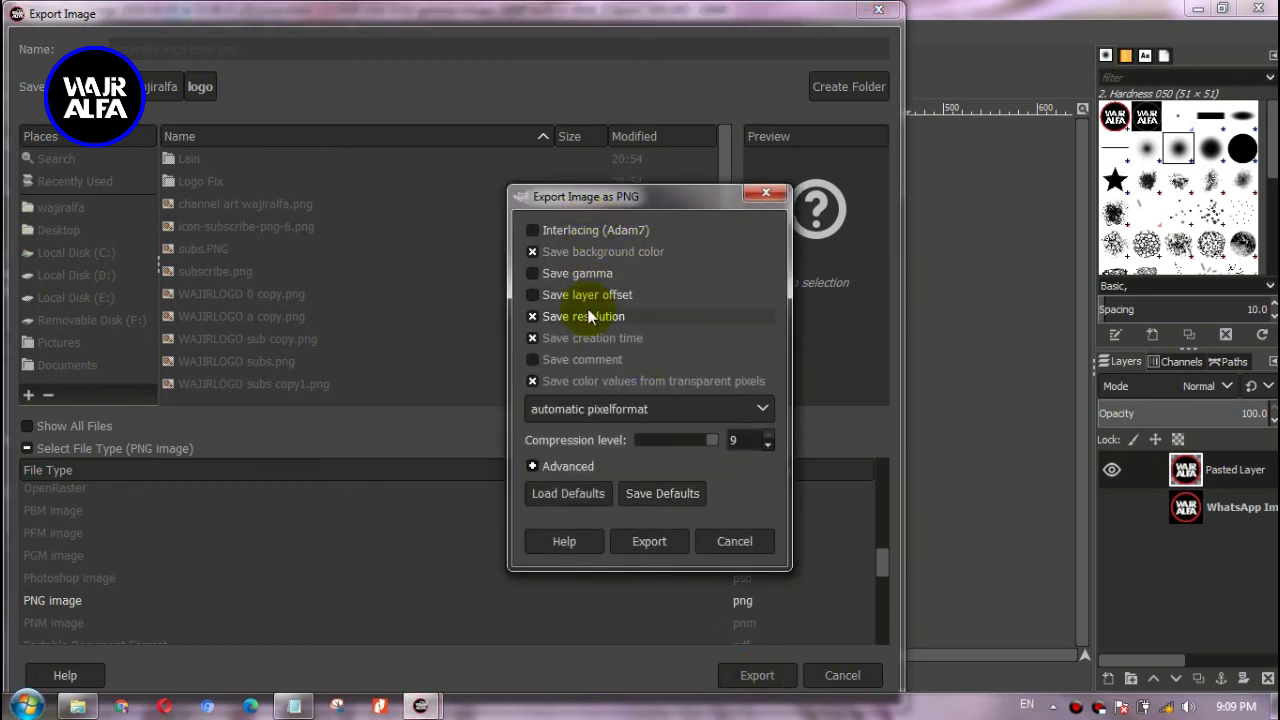
click(649, 541)
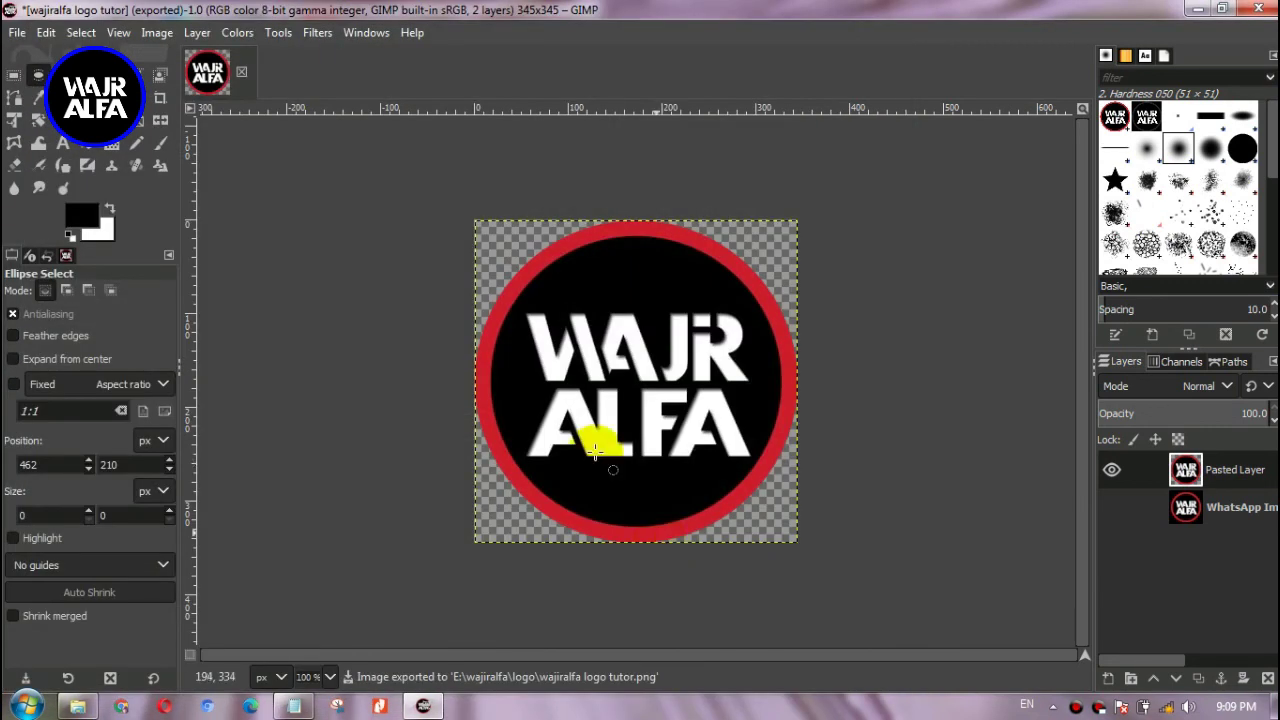
Step: Switch to the logo folder in Windows Explorer to check for the exported file
click(77, 706)
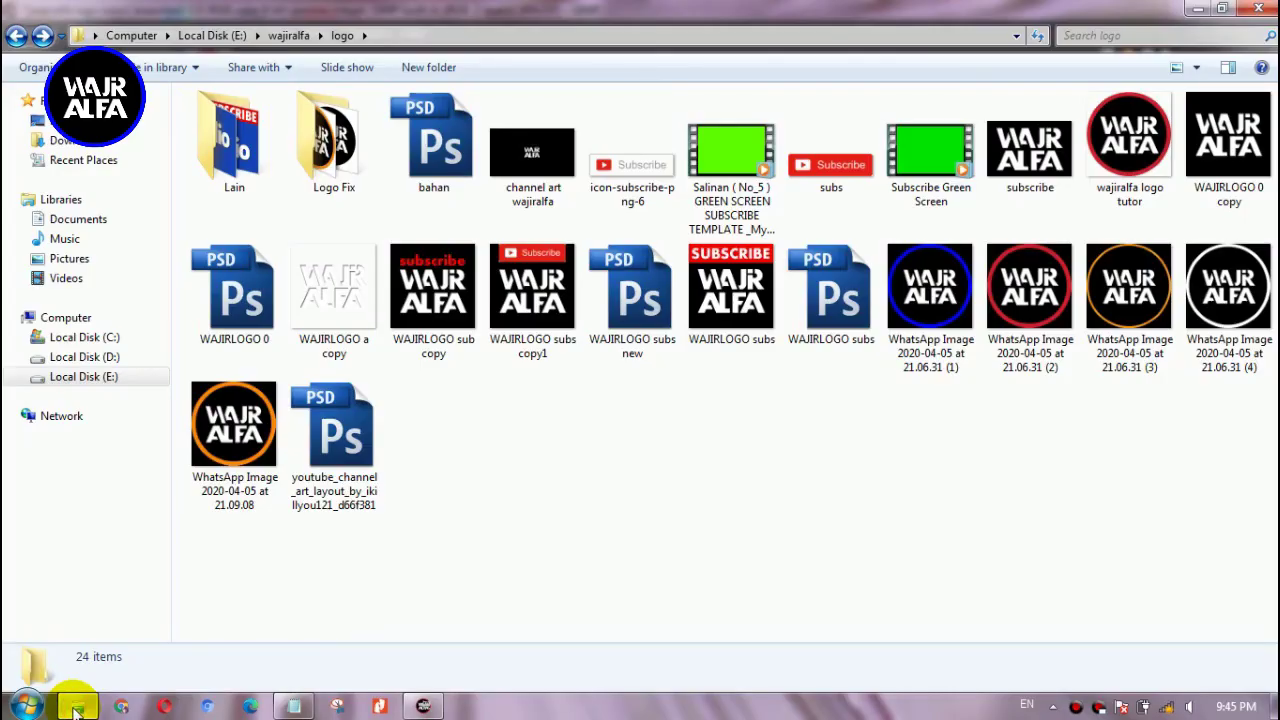
Step: Preview the exported "wajiralfa logo tutor" PNG in the image viewer to check its transparent background, and close the preview
click(603, 486)
click(1138, 160)
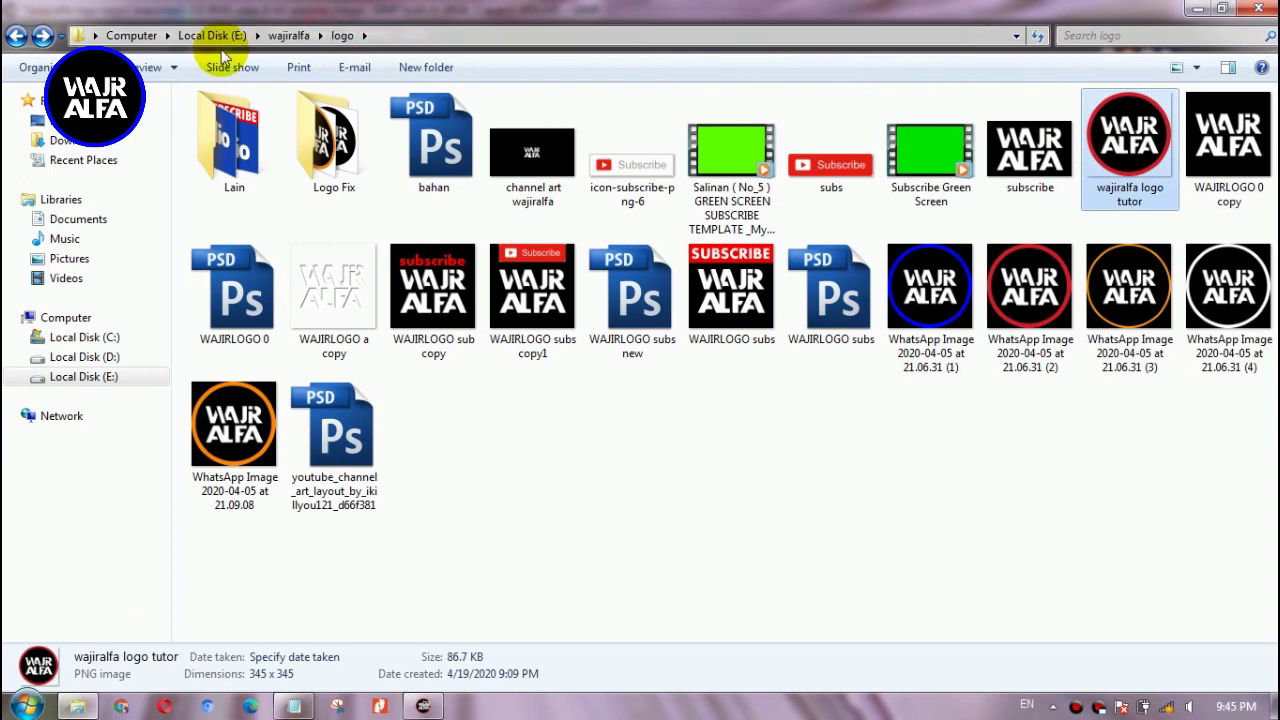
click(155, 67)
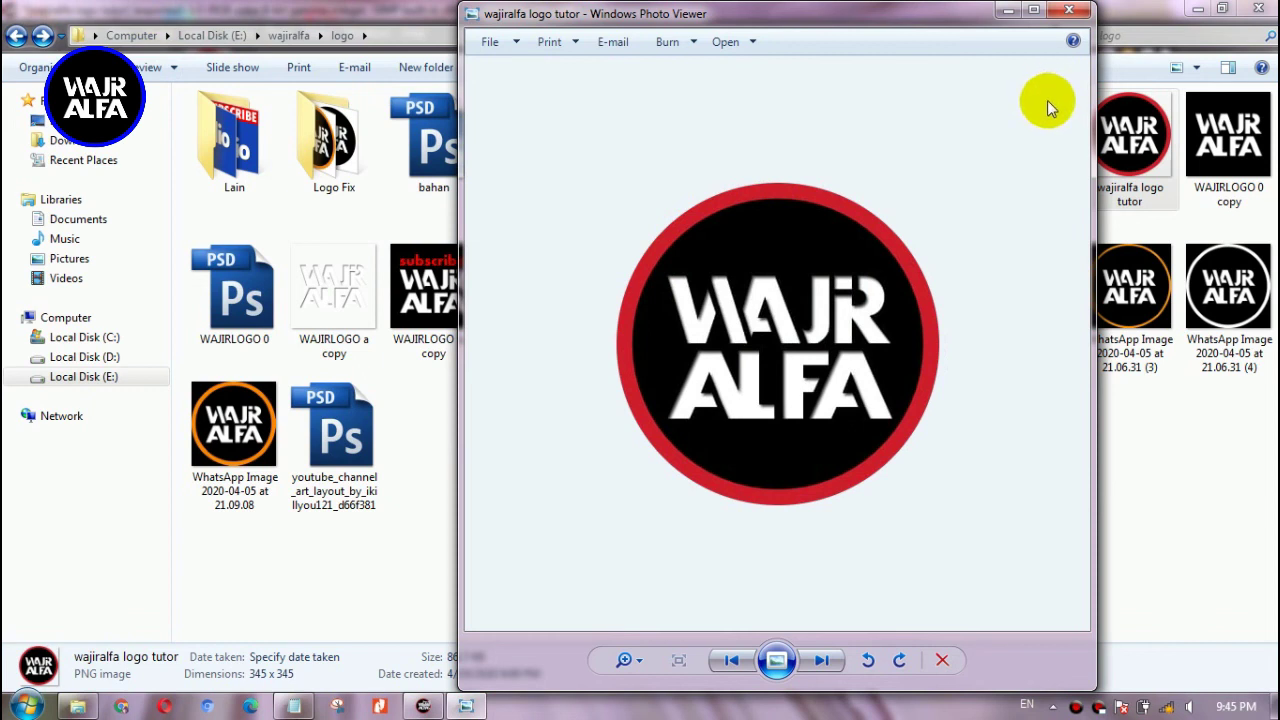
click(1084, 13)
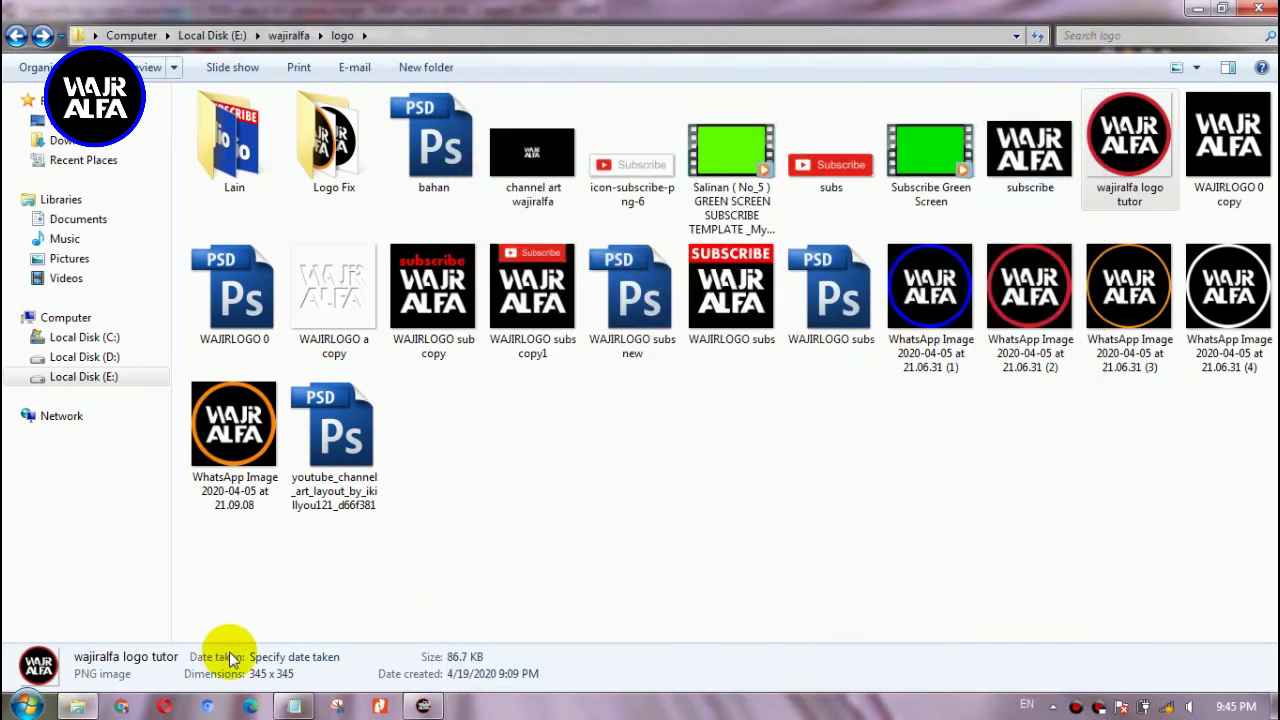
Step: Deselect the exported file, minimize the logo folder window and return to the logo image in GIMP
click(599, 533)
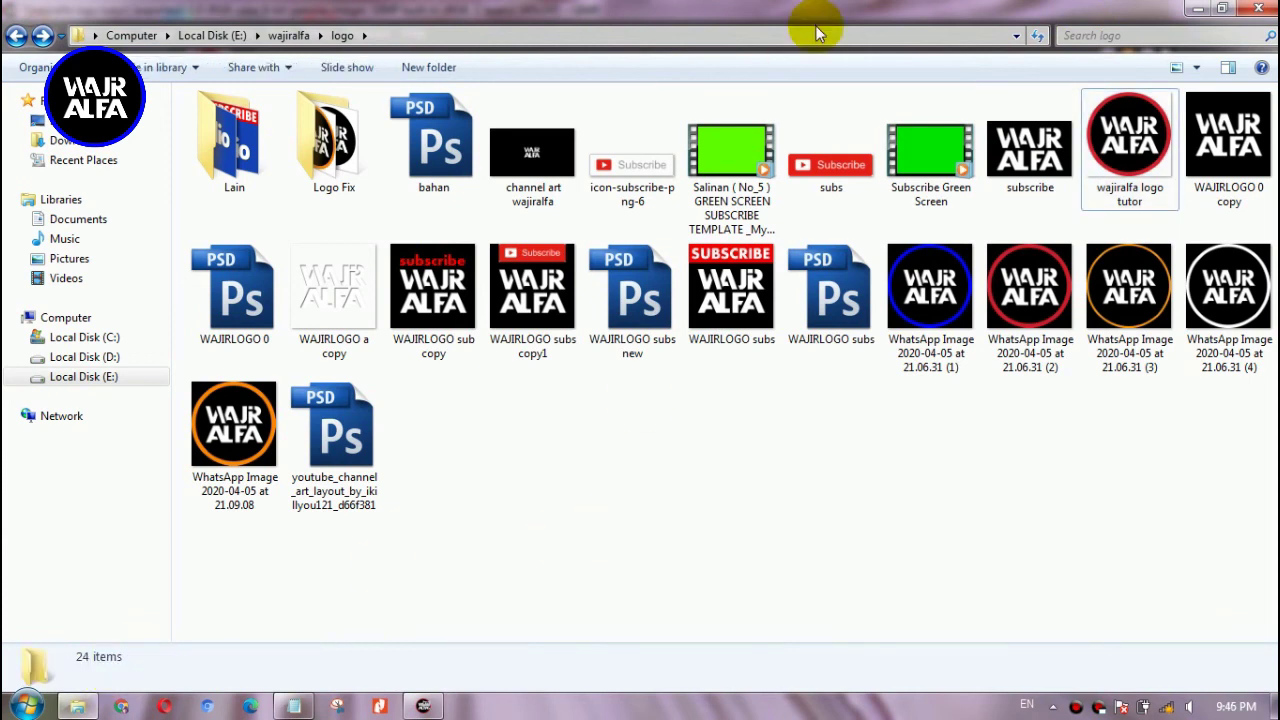
click(1192, 12)
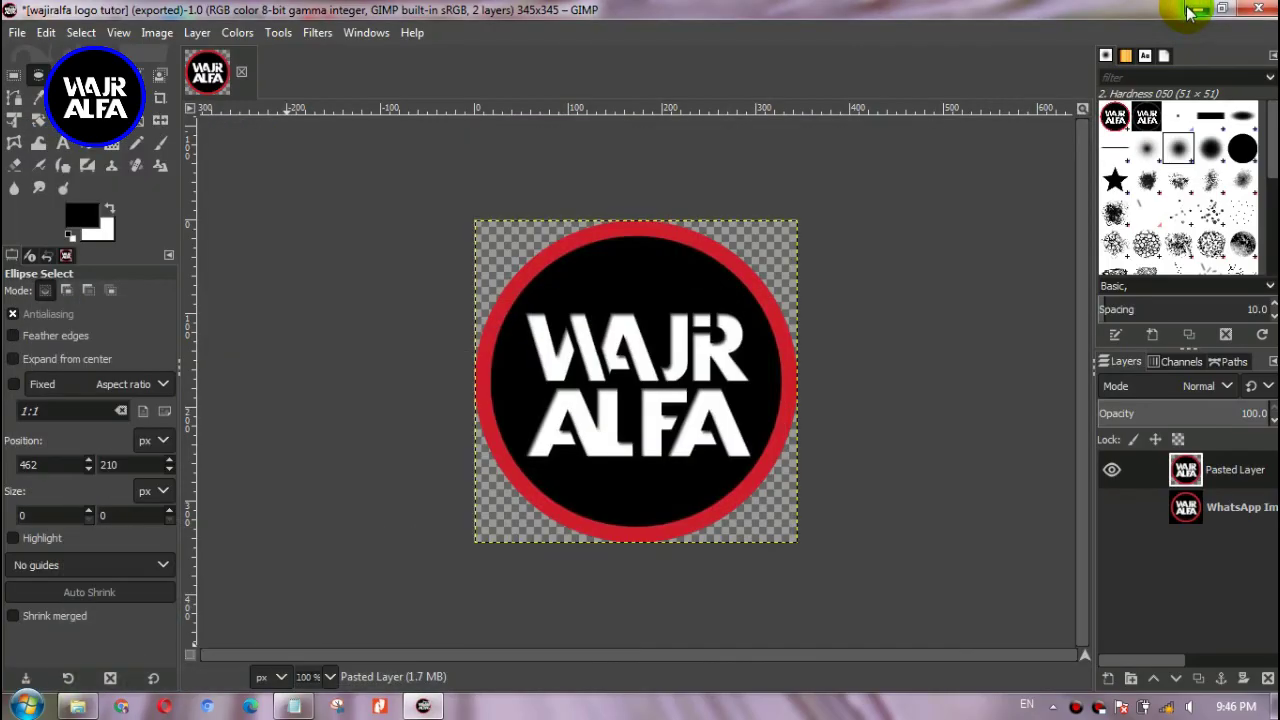
click(883, 257)
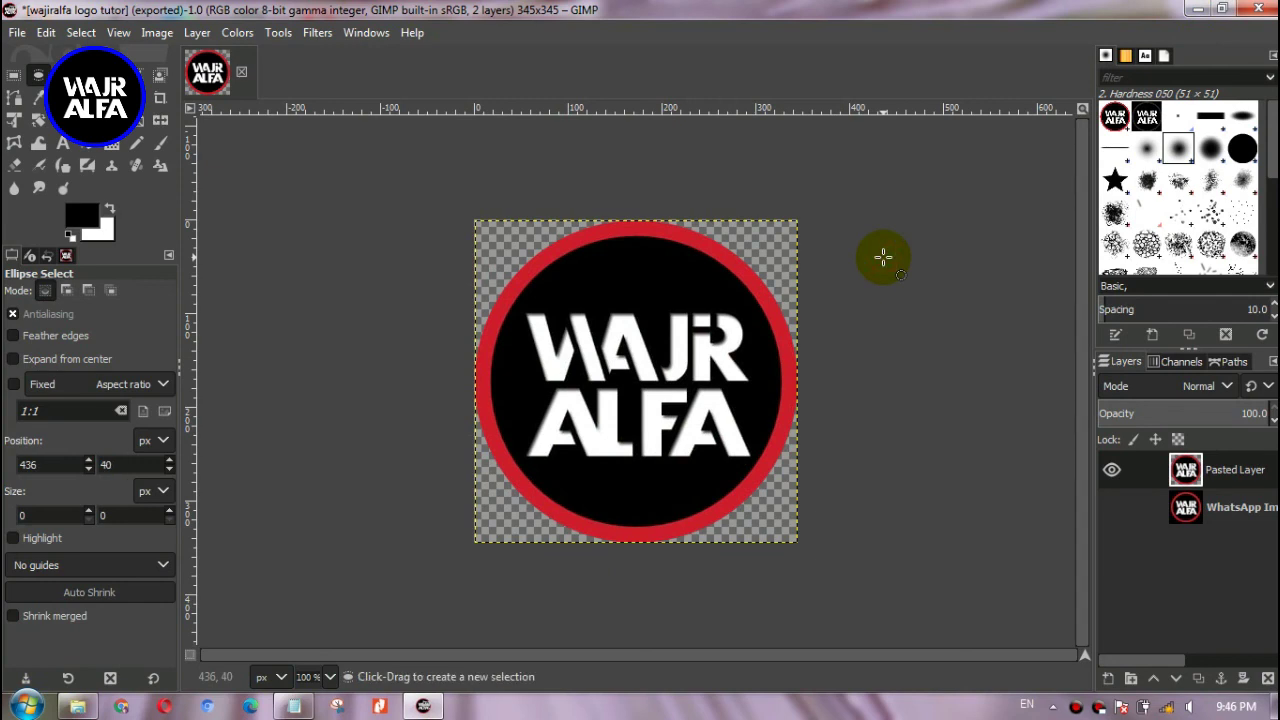